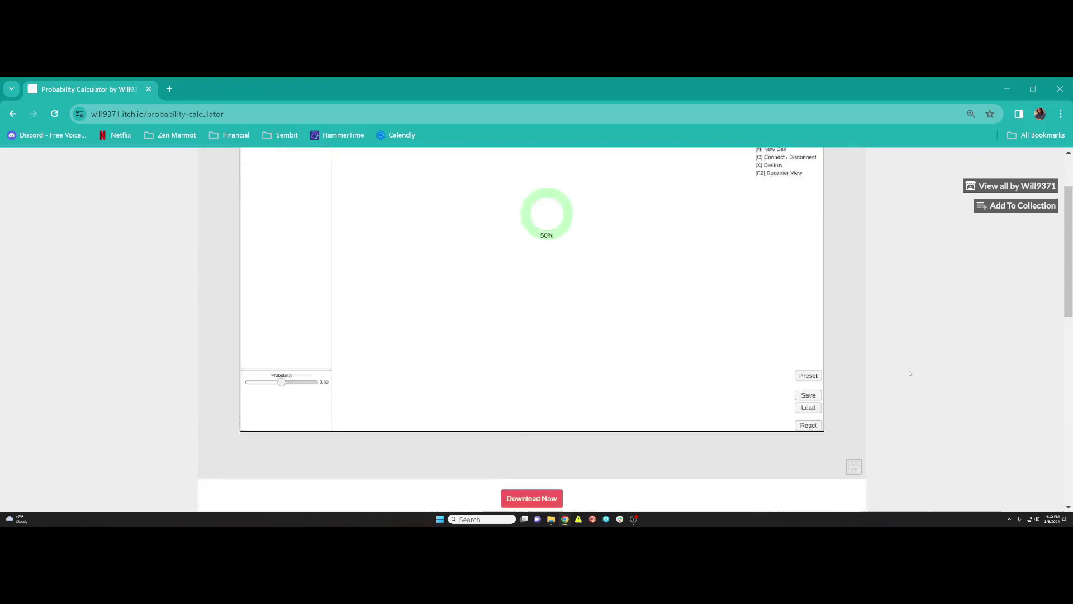
scroll(579, 238, up, 1)
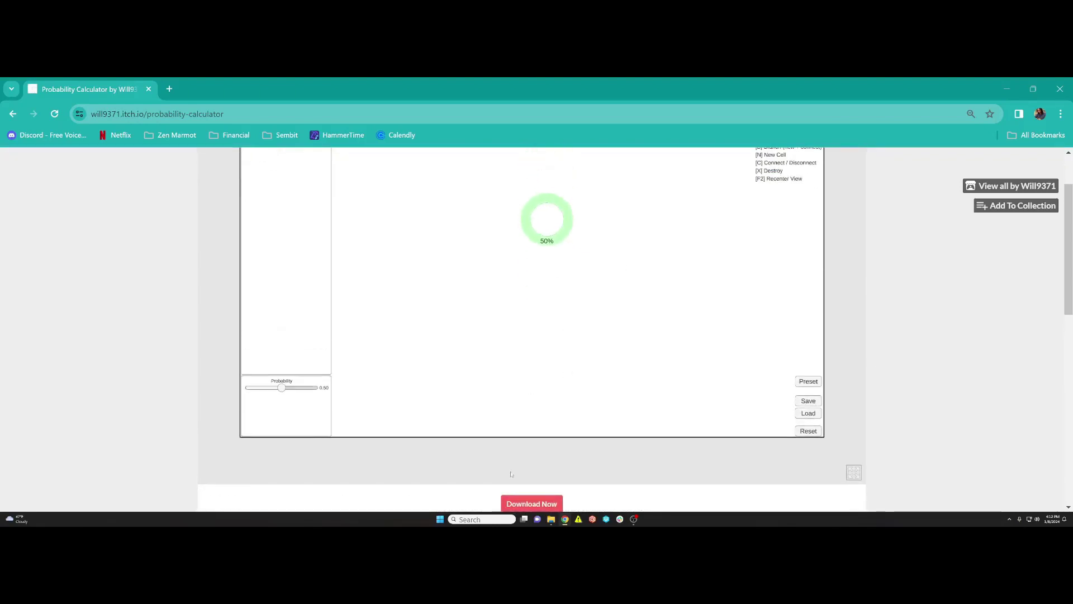
scroll(511, 474, down, 3)
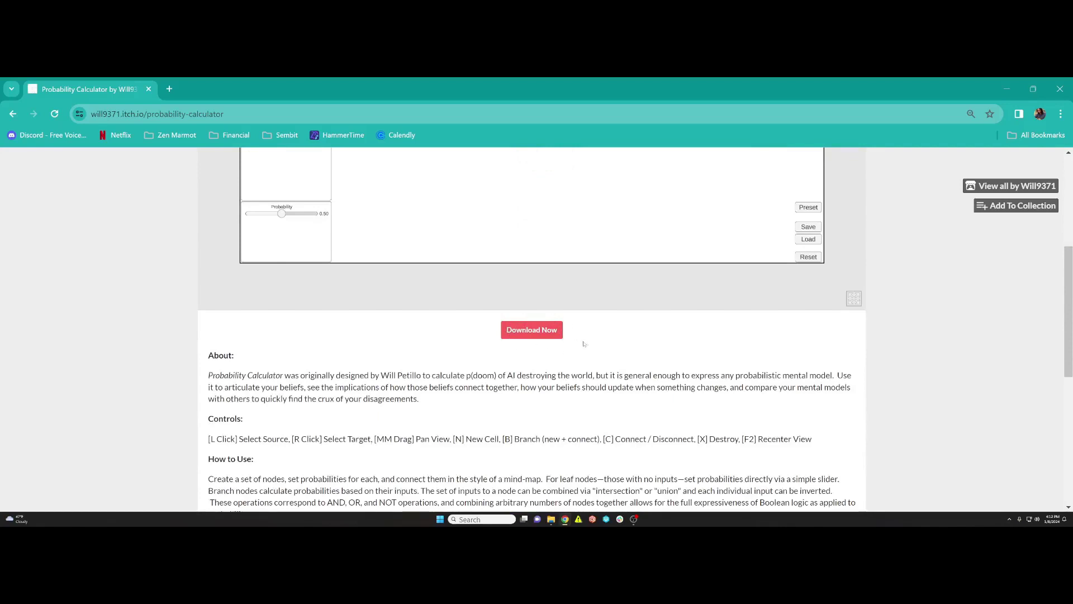
scroll(579, 352, up, 4)
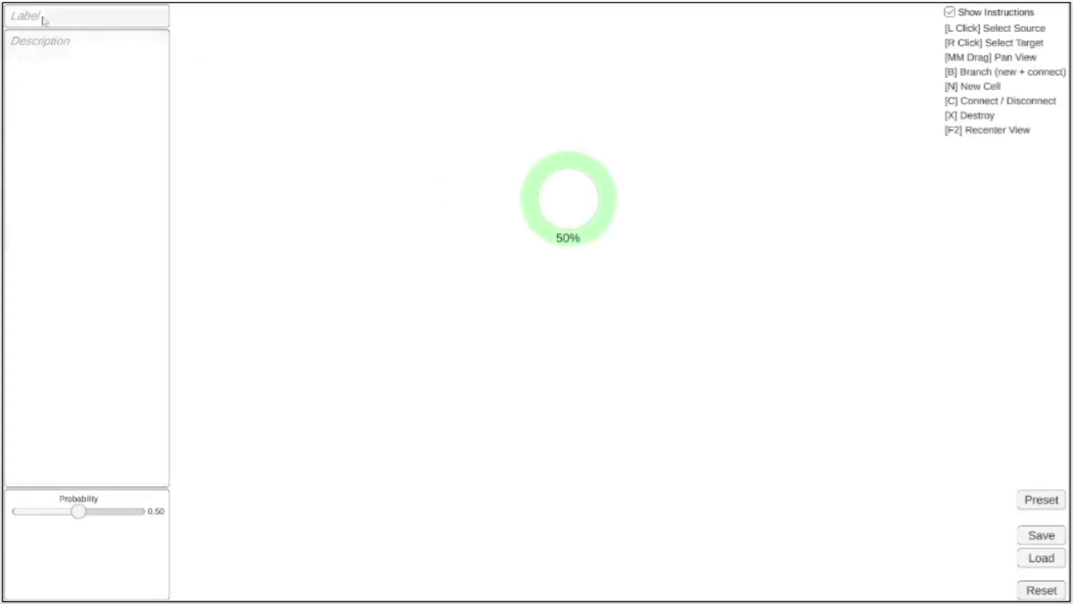
Step: Label the starting node "Intelligent life exists on other planets" and move it slightly upward
click(44, 19)
text(Change that intellige)
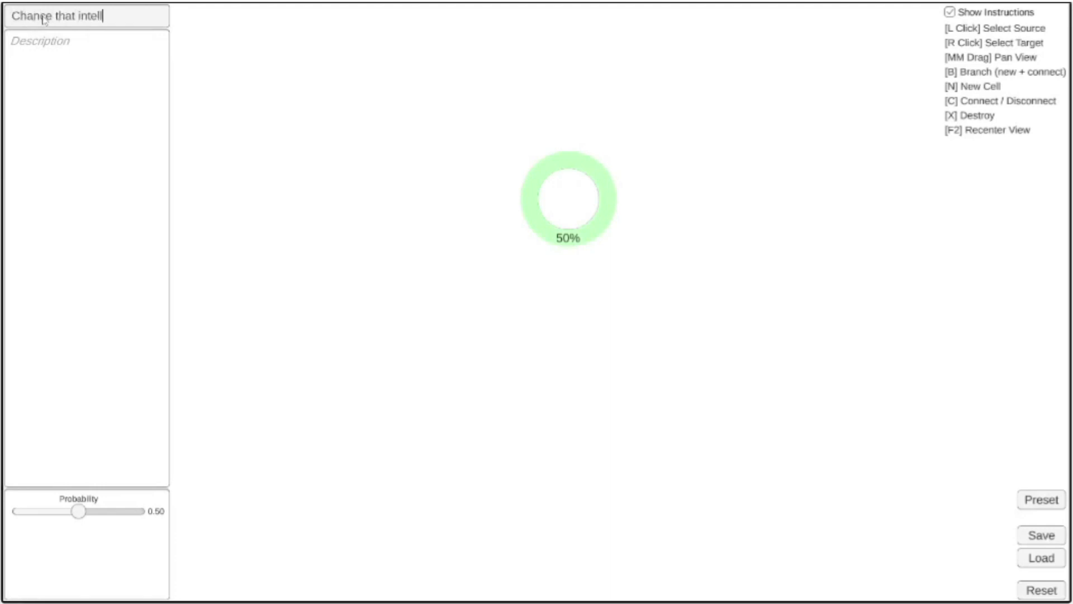
text(nt life exists on other)
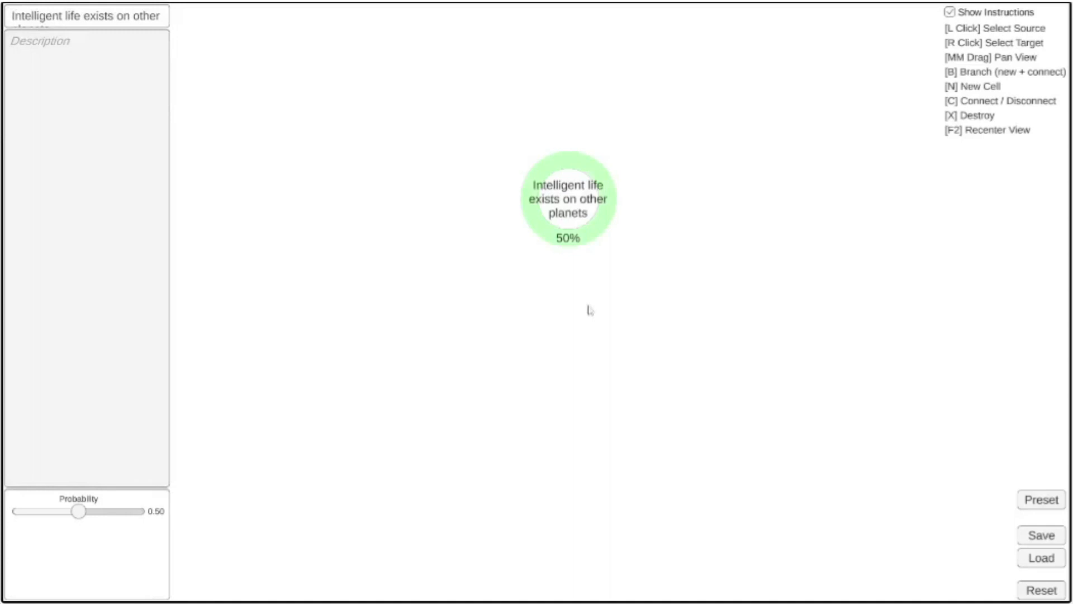
drag(576, 220, 568, 181)
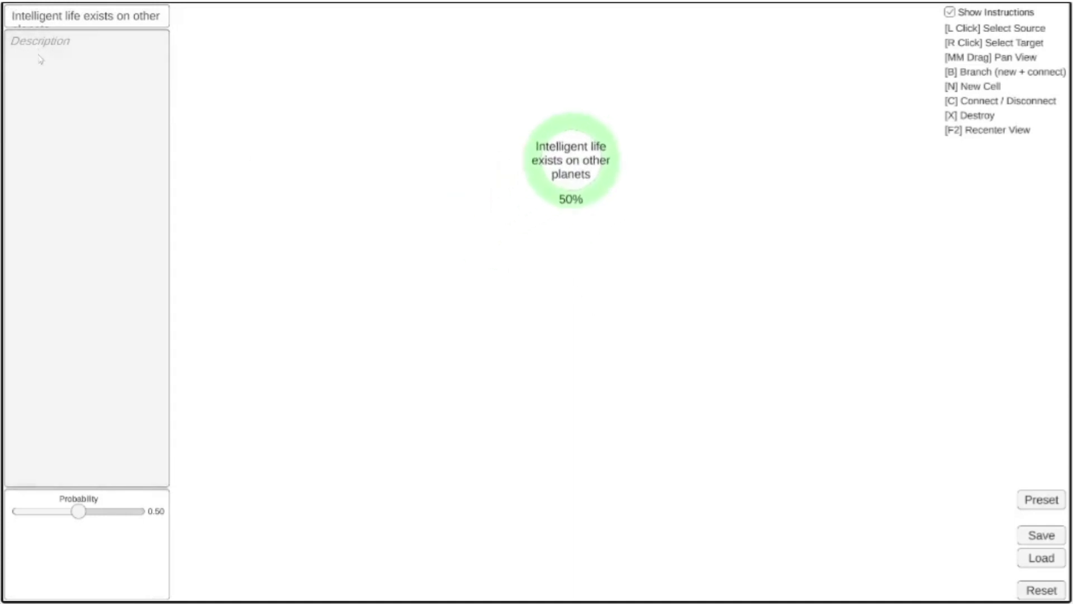
click(570, 190)
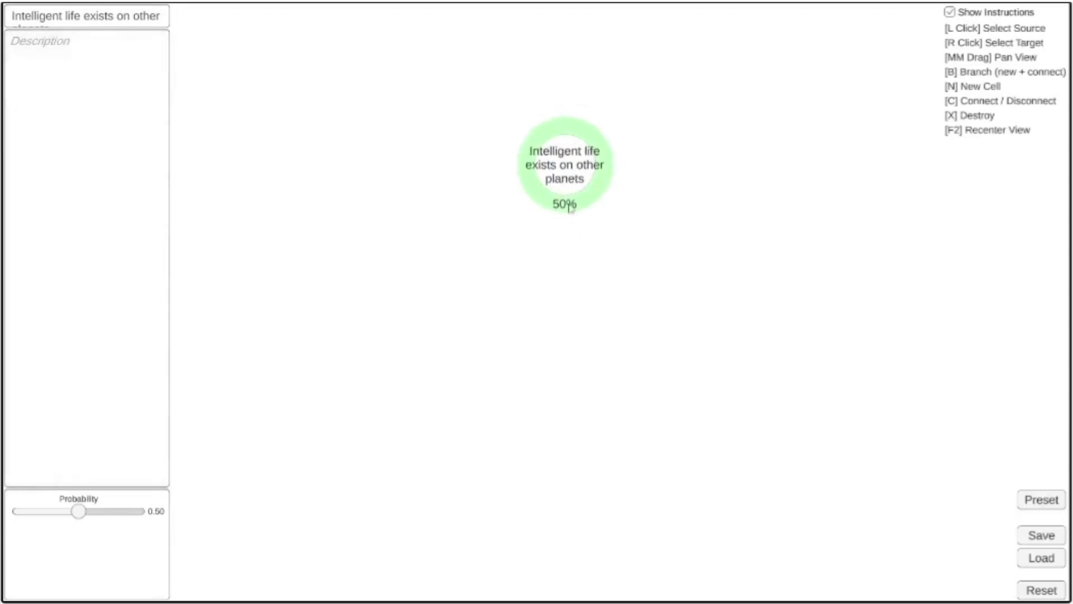
mouse_move(81, 514)
mouse_down()
mouse_move(131, 515)
mouse_move(54, 519)
mouse_move(102, 519)
mouse_move(59, 523)
mouse_move(85, 524)
mouse_up()
Step: Branch three child nodes from the intelligent-life node and spread them out beneath it
key(b)
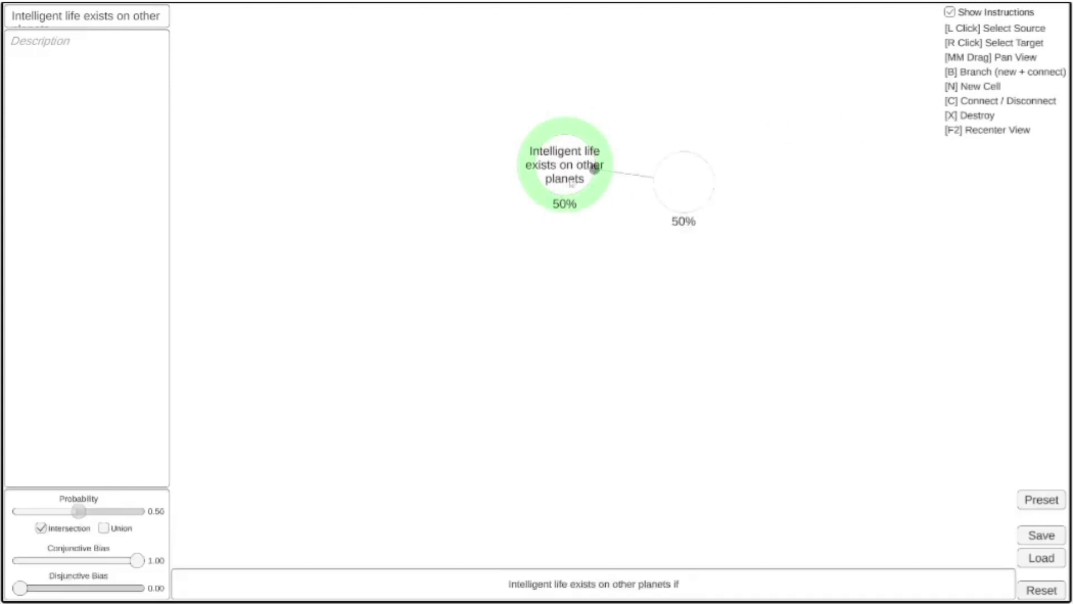
key(b)
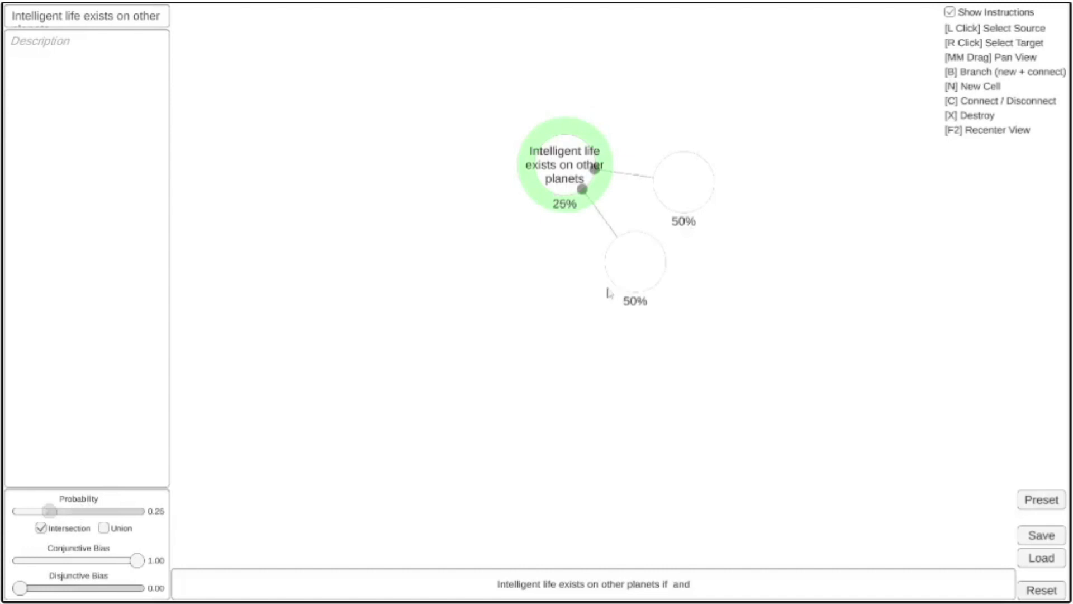
key(b)
drag(506, 53, 467, 316)
click(631, 282)
click(575, 212)
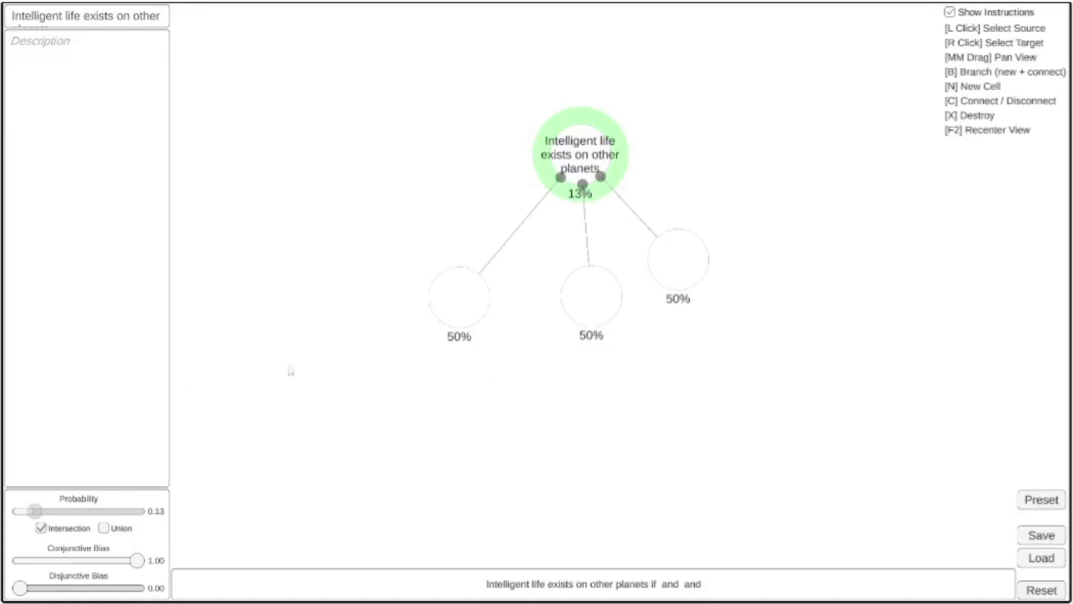
Step: Try combining the intelligent-life node's three inputs as a Union, and restore Intersection
click(103, 528)
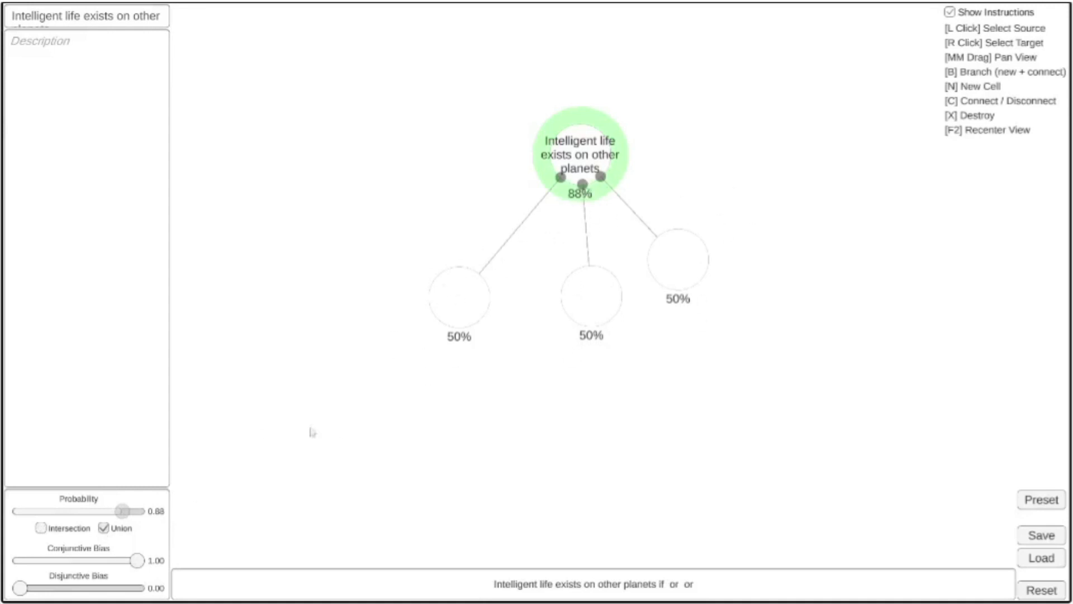
click(41, 529)
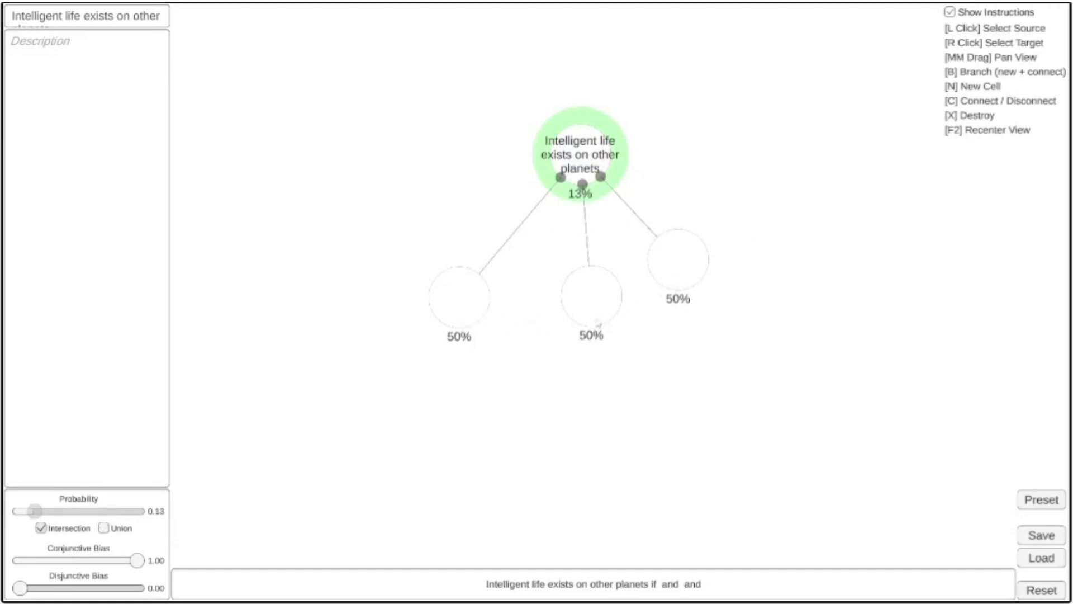
Step: Label the leftmost child node "Single celled life emerges"
click(586, 313)
click(454, 325)
click(81, 23)
text(Single  cel)
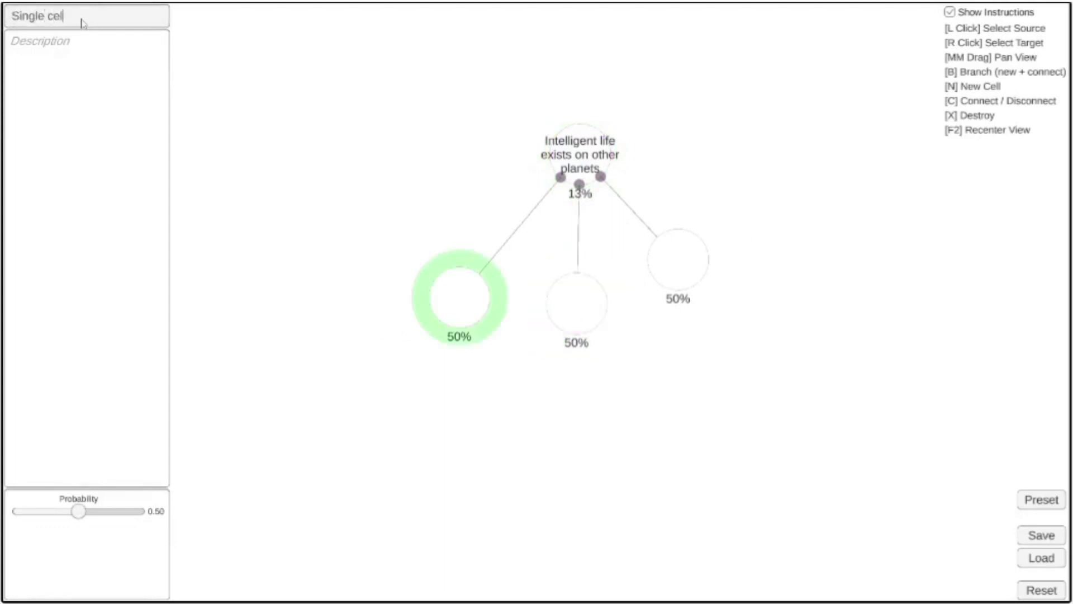
text(led life emerges)
Step: Label the middle child node "multi-celled life evolves"
click(579, 314)
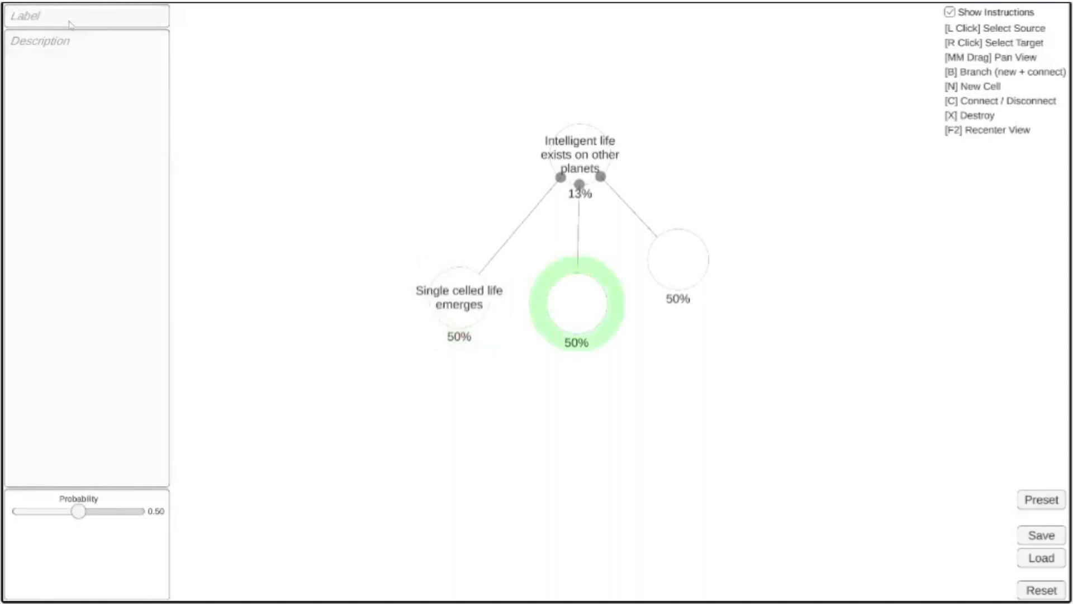
click(68, 23)
text(multi-celled life evolves)
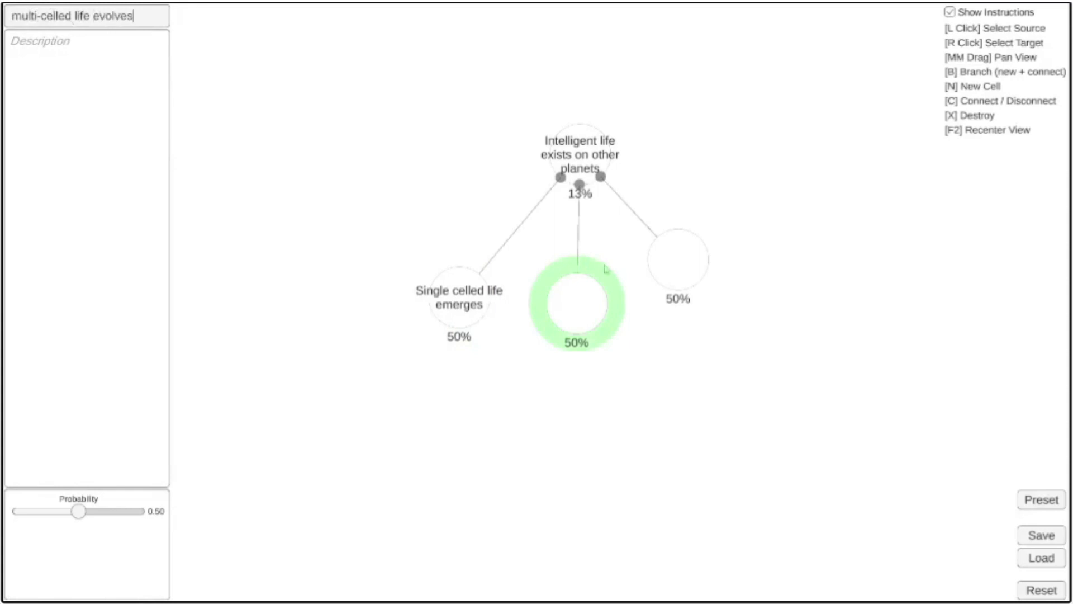
key(Return)
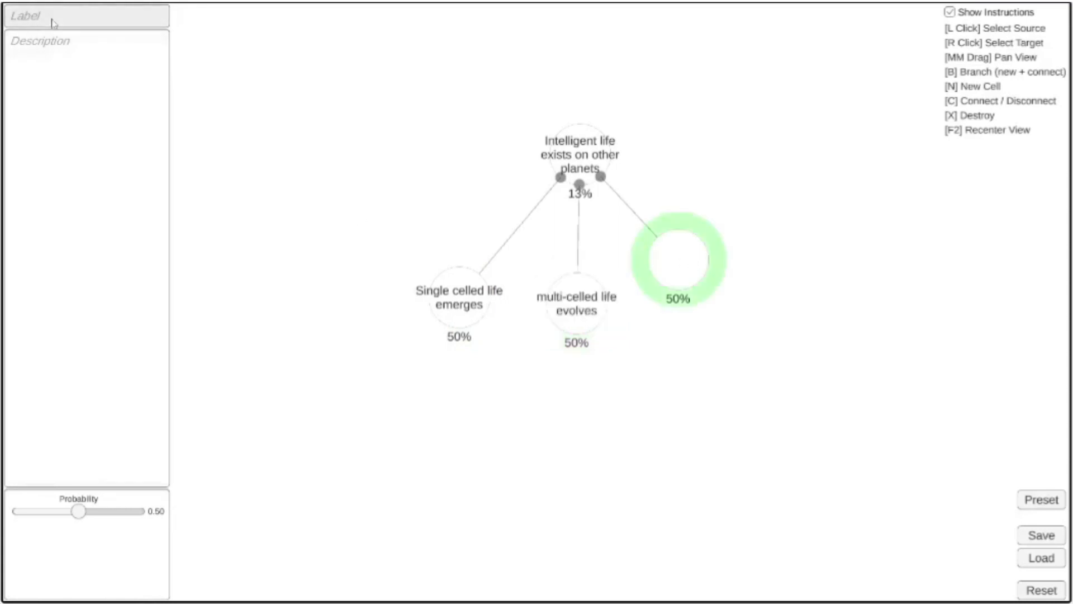
Step: Label the rightmost child "life passes the Great Filter", describe it as "Civilization not destroyed with nuclear war, plagues, etc.", and align it with its siblings
click(53, 21)
text(life passes the )
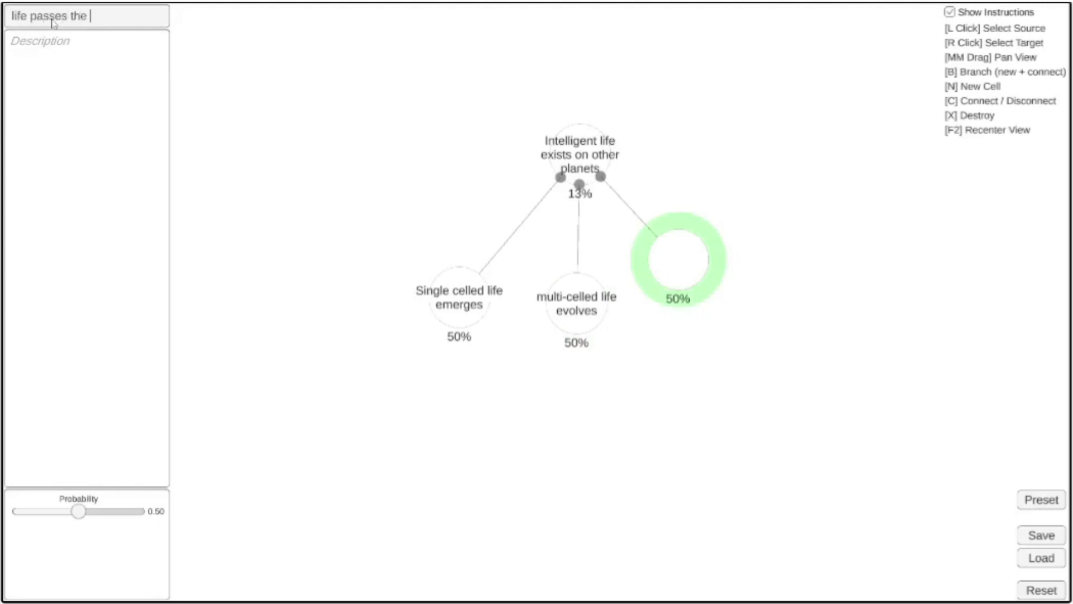
text(Great Filter)
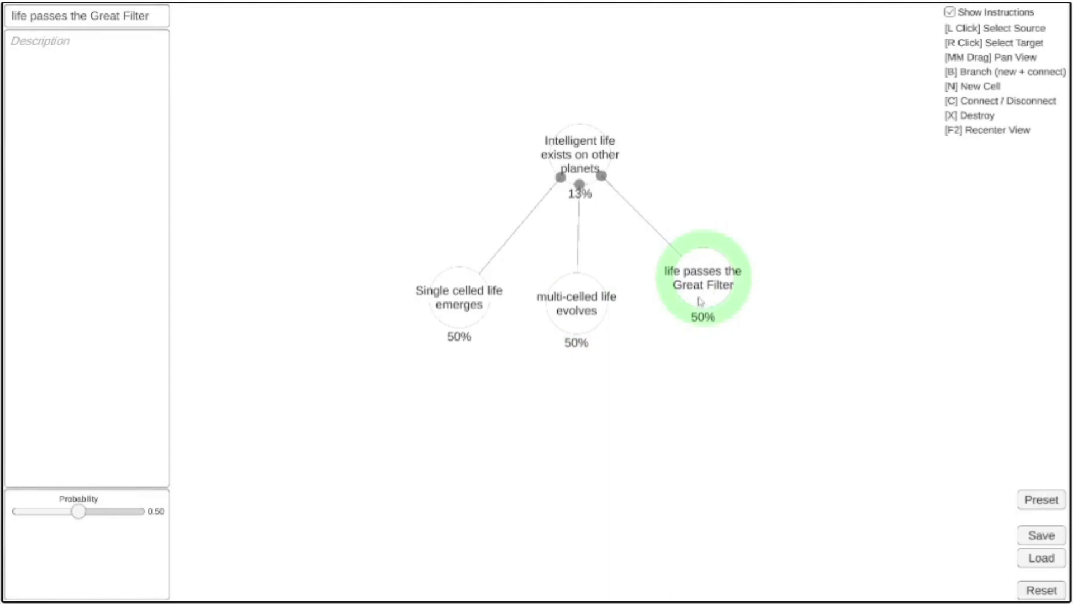
key(Tab)
text(Civilization not destroyed with nuclear war, plagues, etc.)
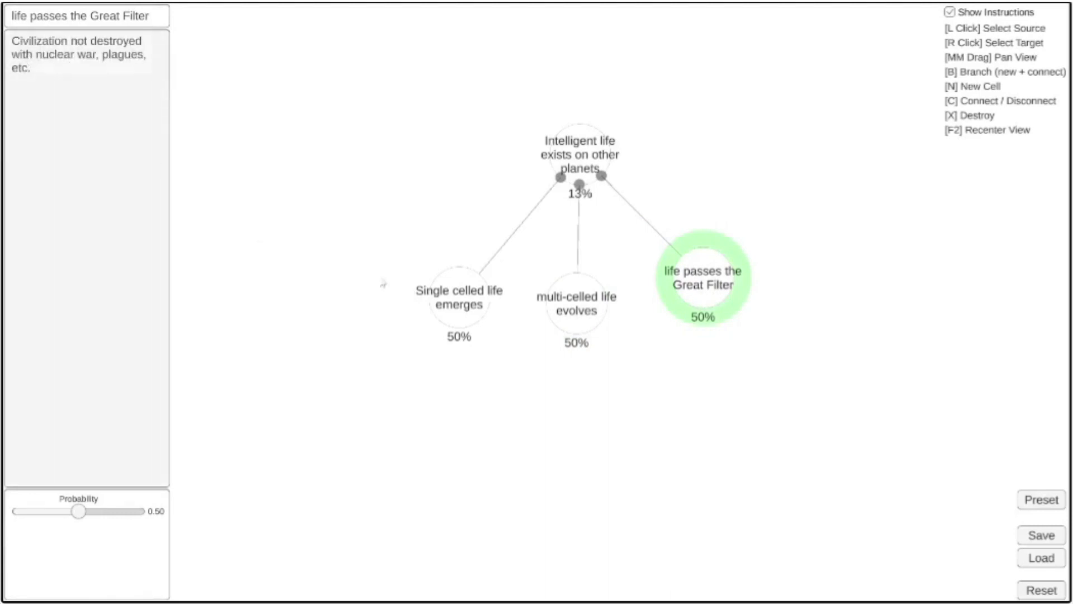
drag(721, 297, 722, 319)
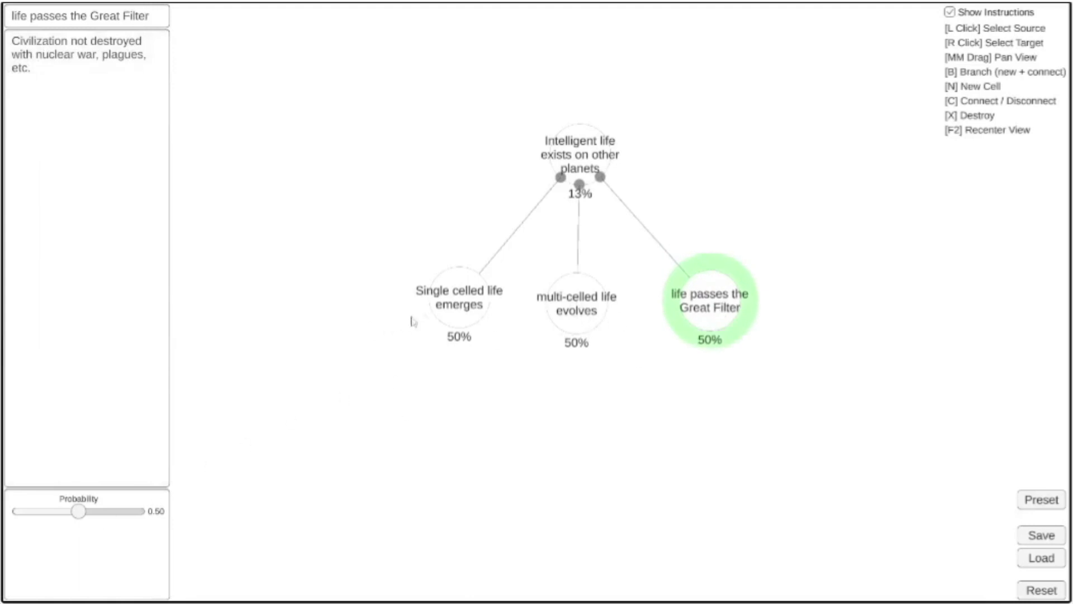
Step: Set the probabilities to 0.21 for single-celled life, 0.06 for multi-celled life and 0.77 for passing the Great Filter
click(450, 317)
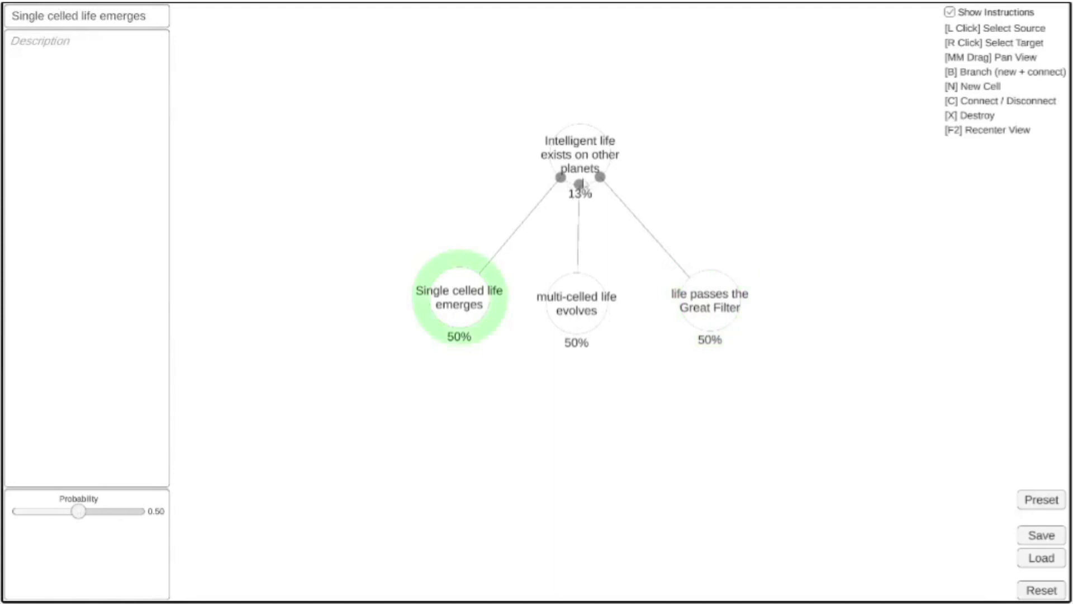
drag(80, 515, 47, 516)
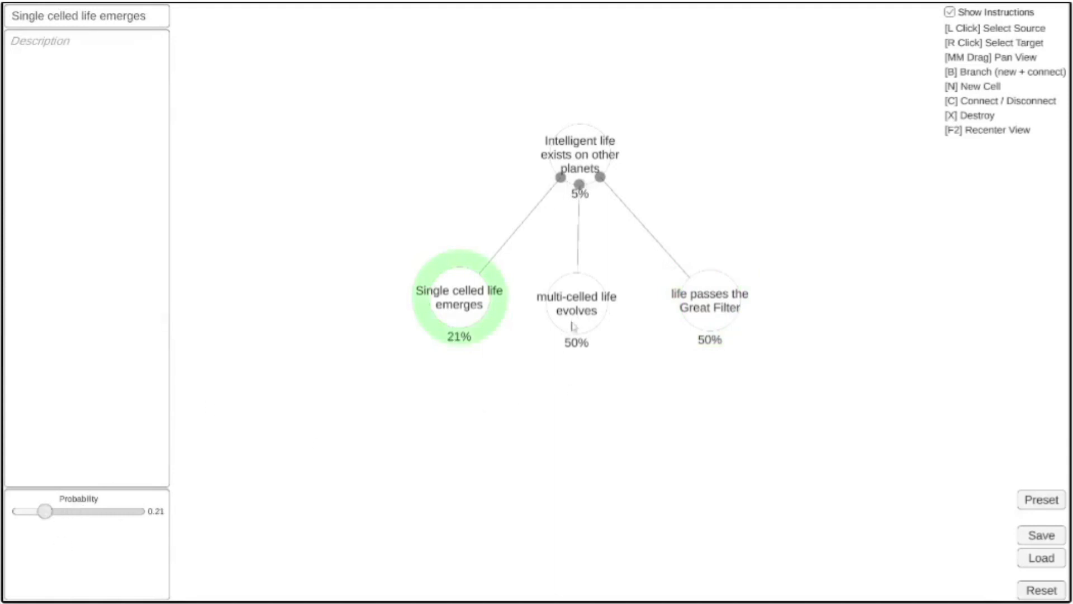
click(575, 325)
drag(77, 514, 27, 520)
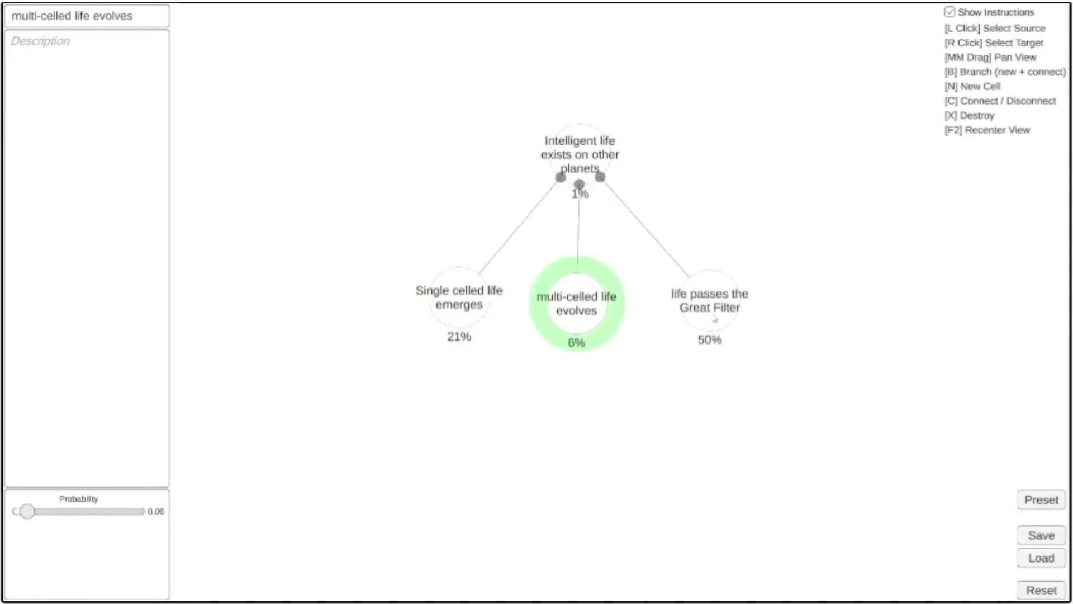
click(712, 316)
drag(78, 515, 109, 515)
Step: Rearrange the three child nodes into a diagonal rising from single-celled life to the Great Filter, with the intelligent-life node above them
mouse_move(579, 325)
mouse_down()
mouse_move(580, 353)
mouse_move(576, 315)
mouse_up()
click(588, 147)
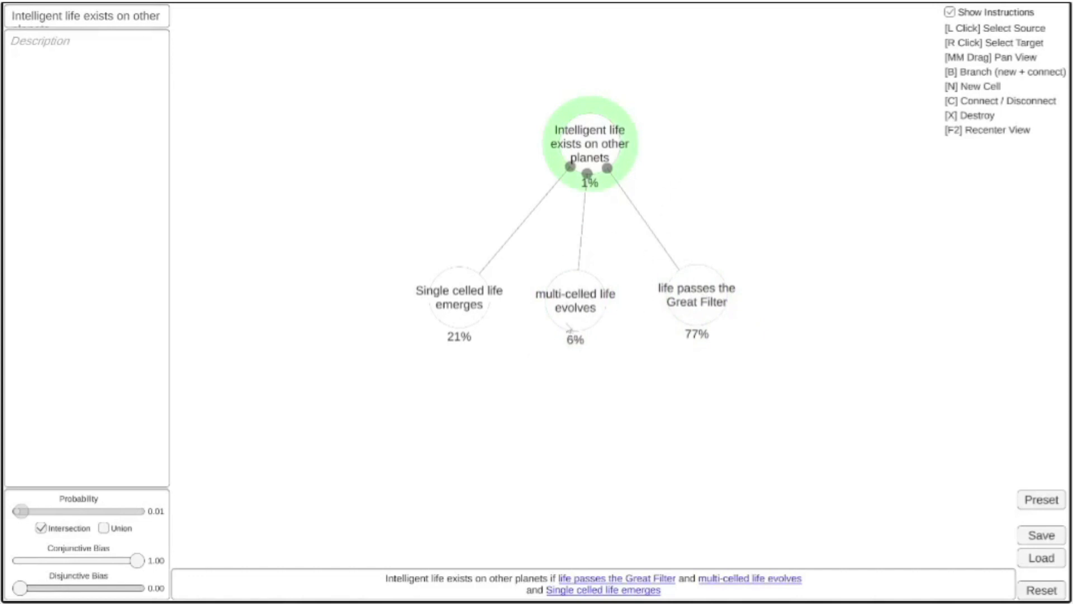
click(577, 310)
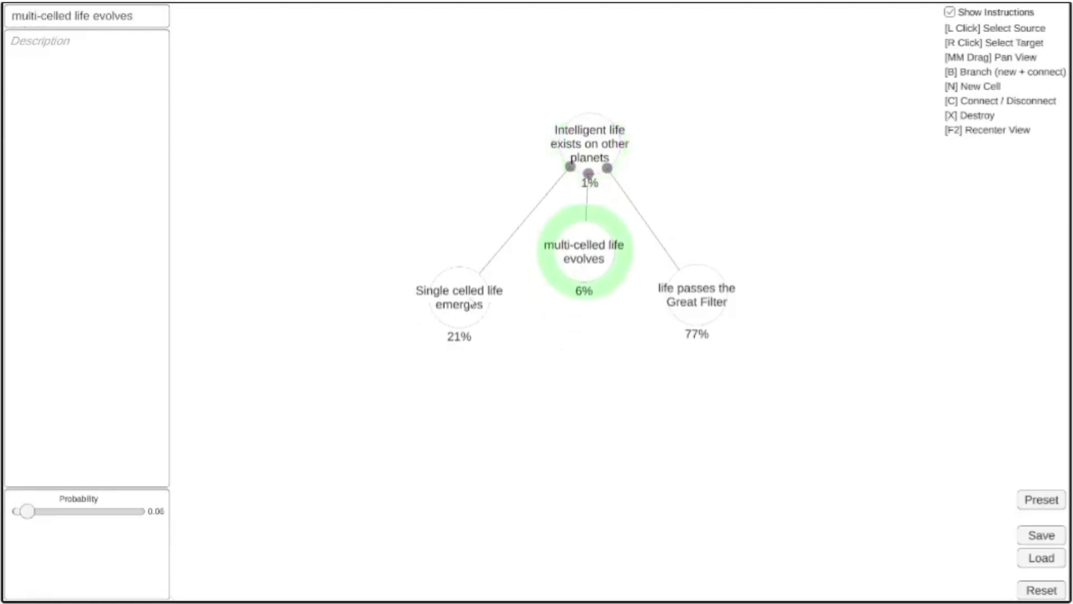
click(459, 298)
click(582, 253)
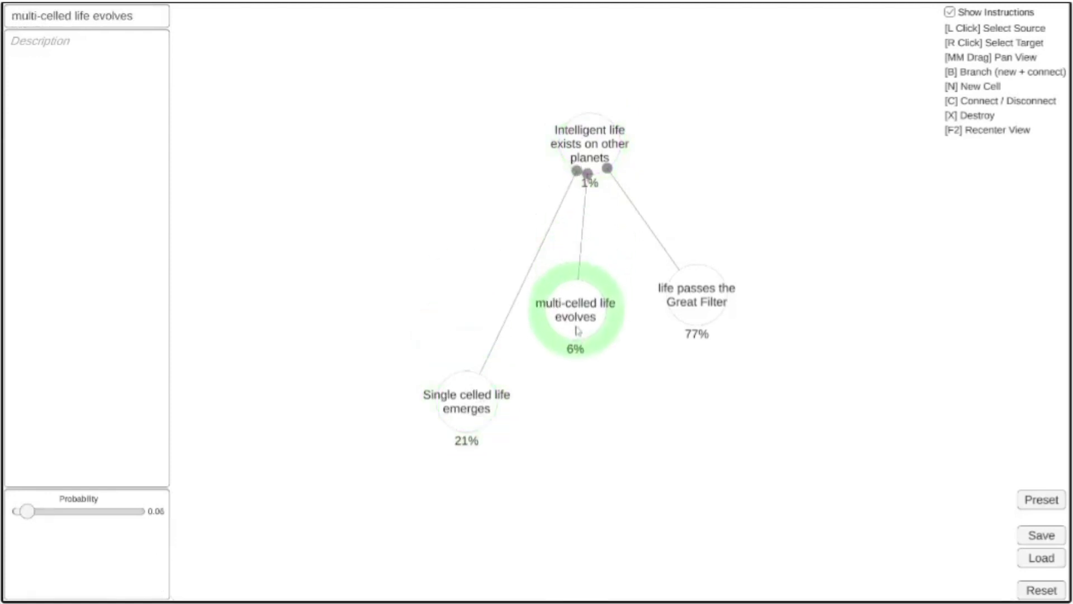
click(673, 312)
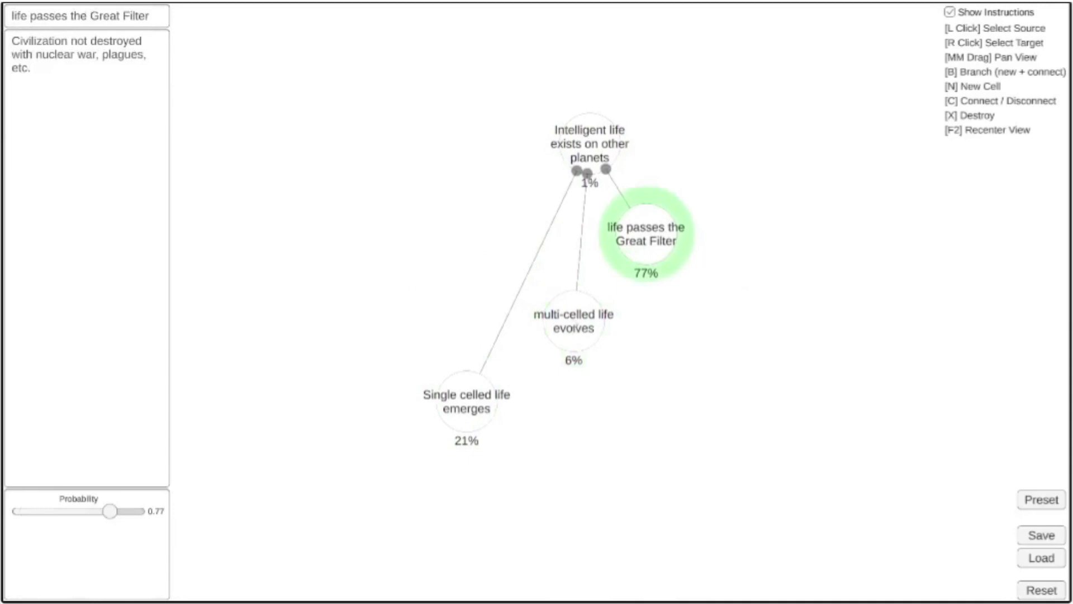
click(585, 131)
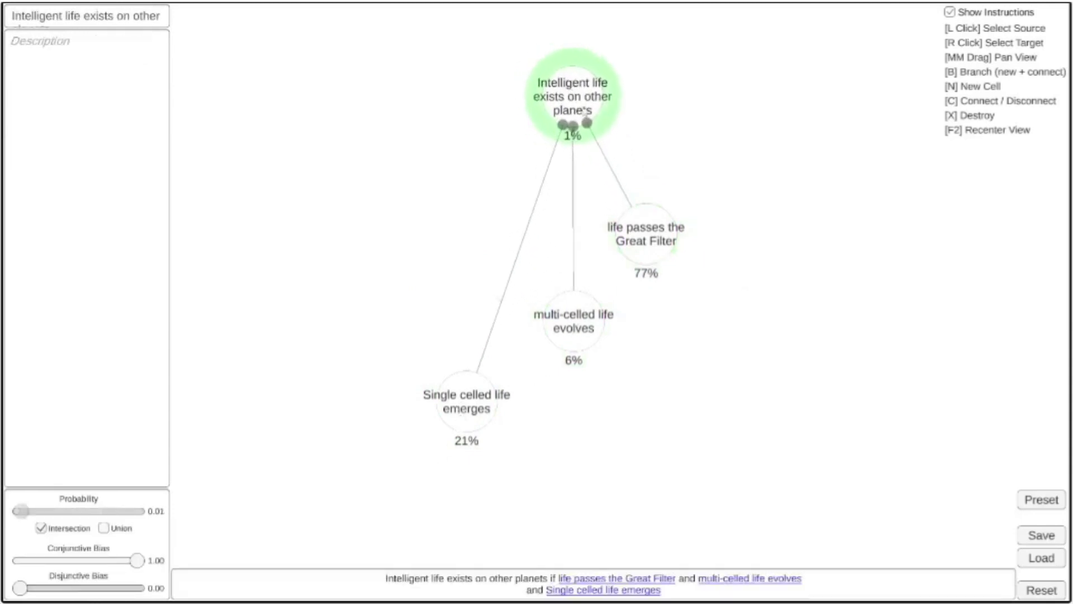
Step: Disconnect the single-celled life and Great Filter nodes from the intelligent-life node
click(471, 423)
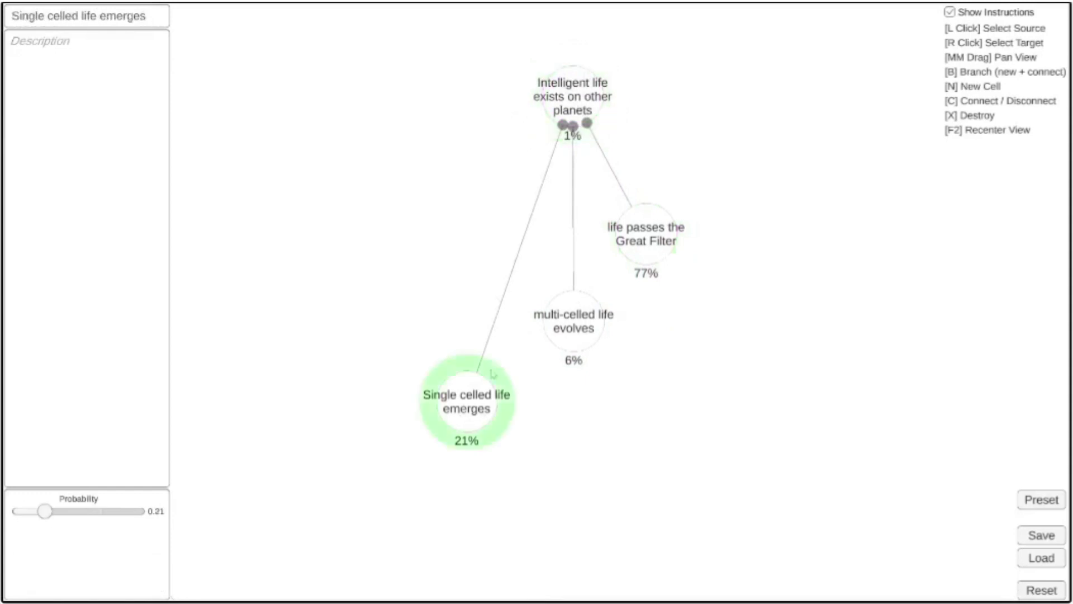
right_click(578, 110)
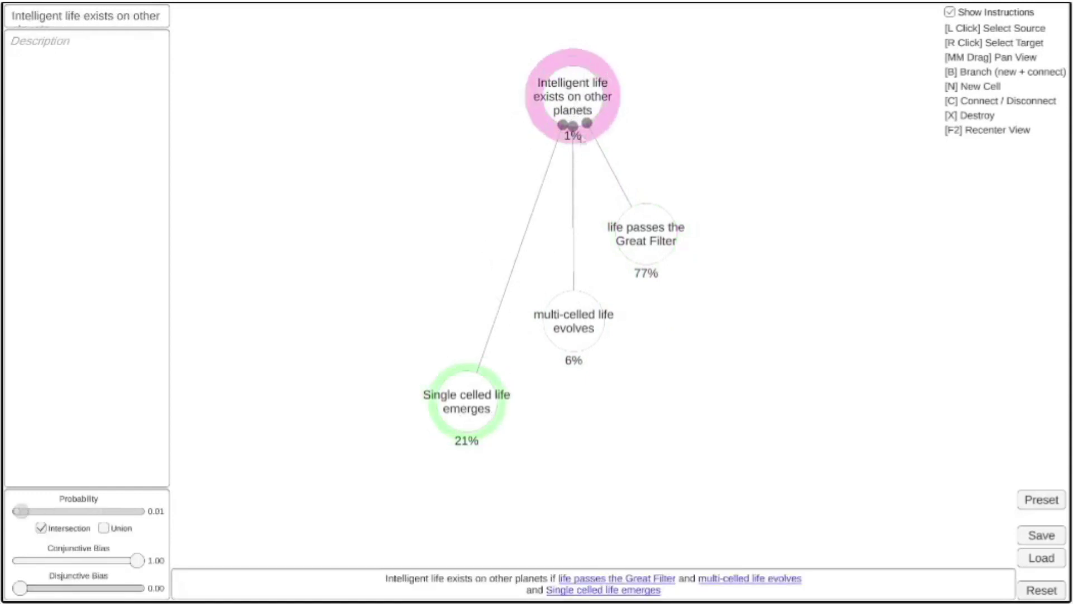
key(c)
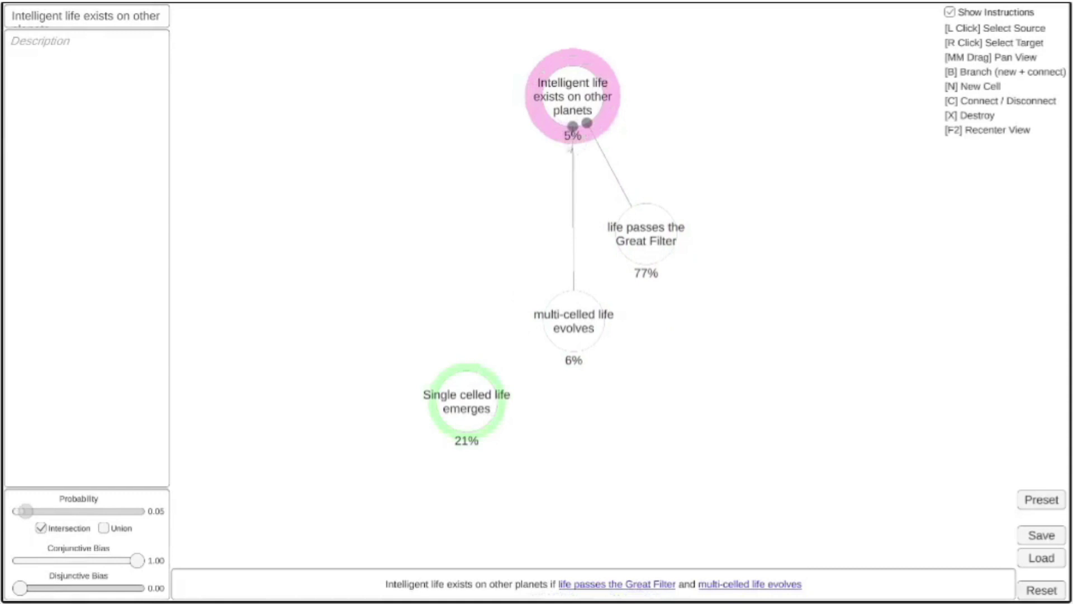
click(637, 256)
key(c)
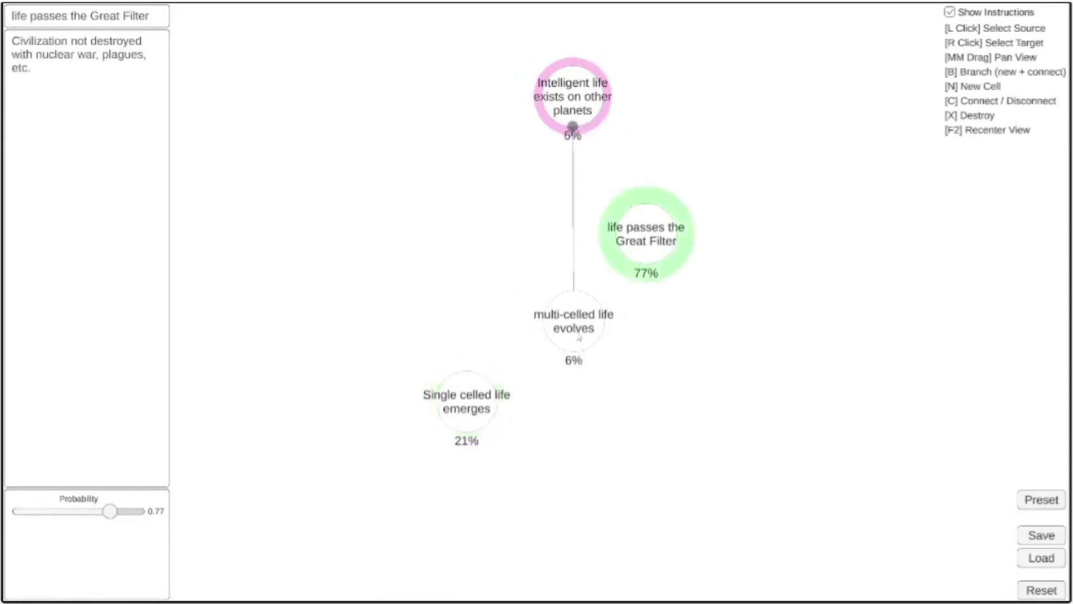
Step: Move the single-celled life node slightly up and to the left, and select the multi-celled life node
drag(472, 405, 414, 355)
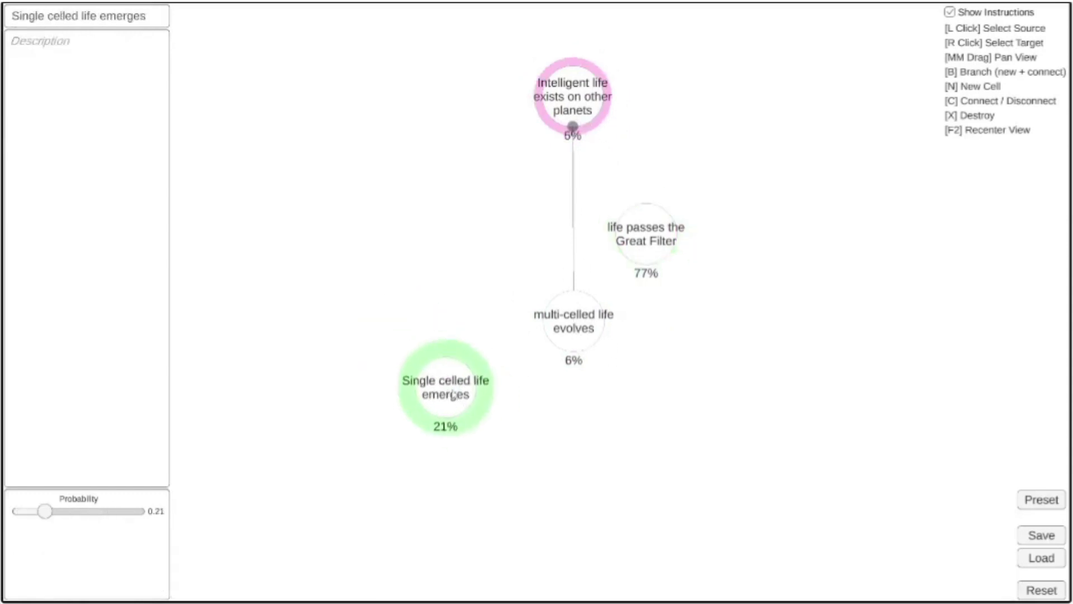
click(566, 323)
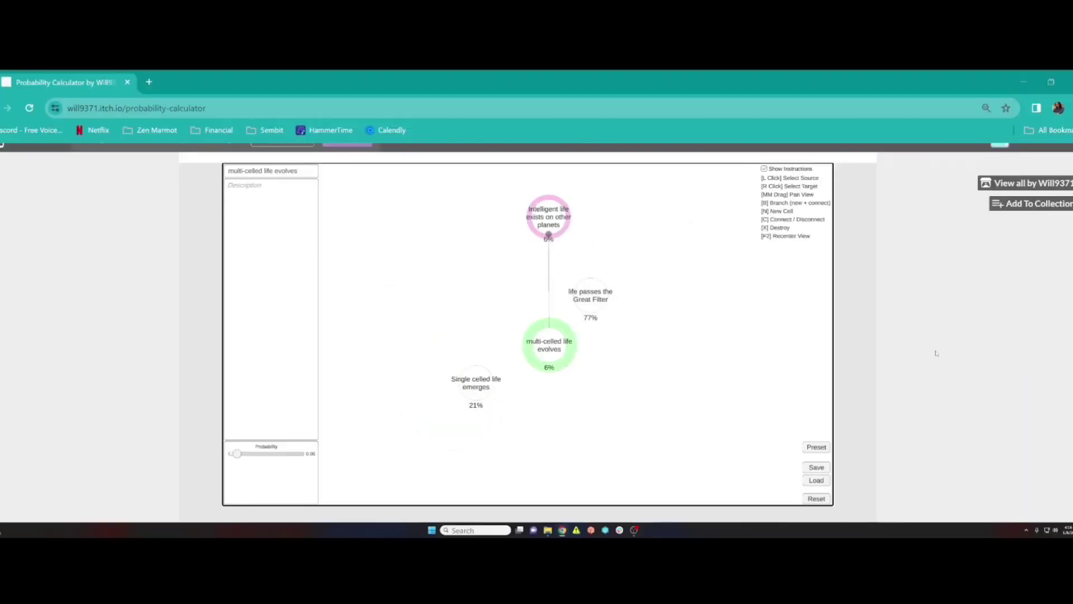
scroll(937, 361, down, 3)
scroll(939, 359, up, 3)
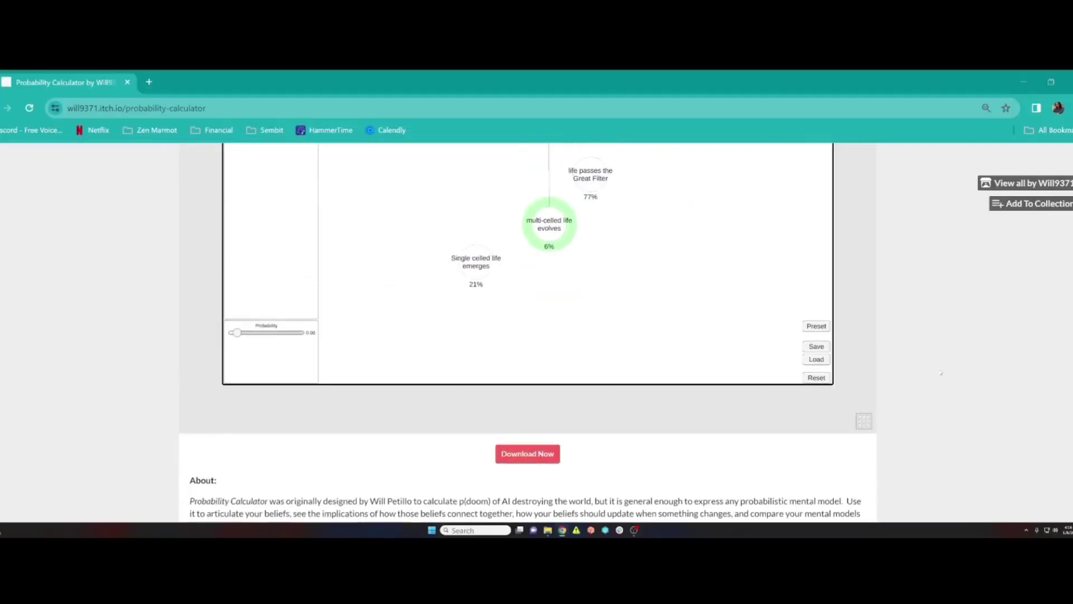
Step: Switch the calculator to full screen and disconnect the multi-celled life node from the intelligent-life node
scroll(877, 459, down, 2)
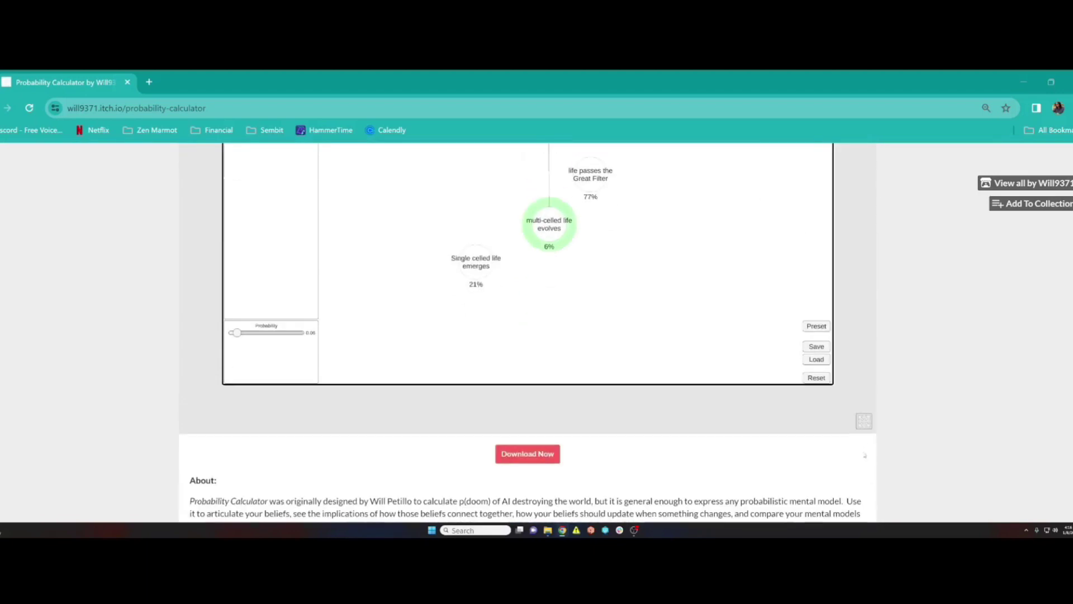
click(864, 421)
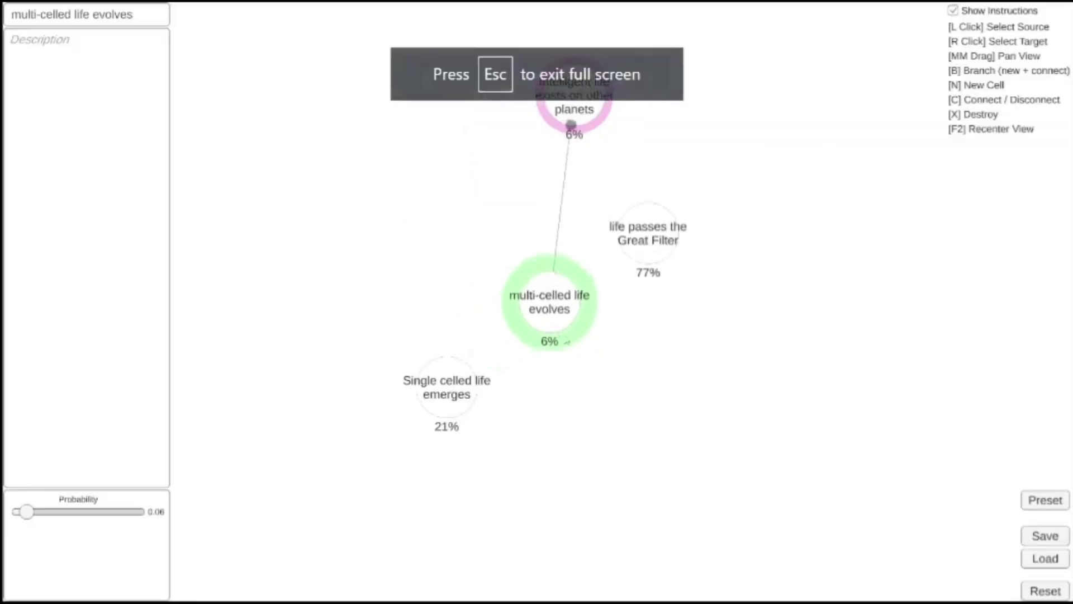
click(650, 263)
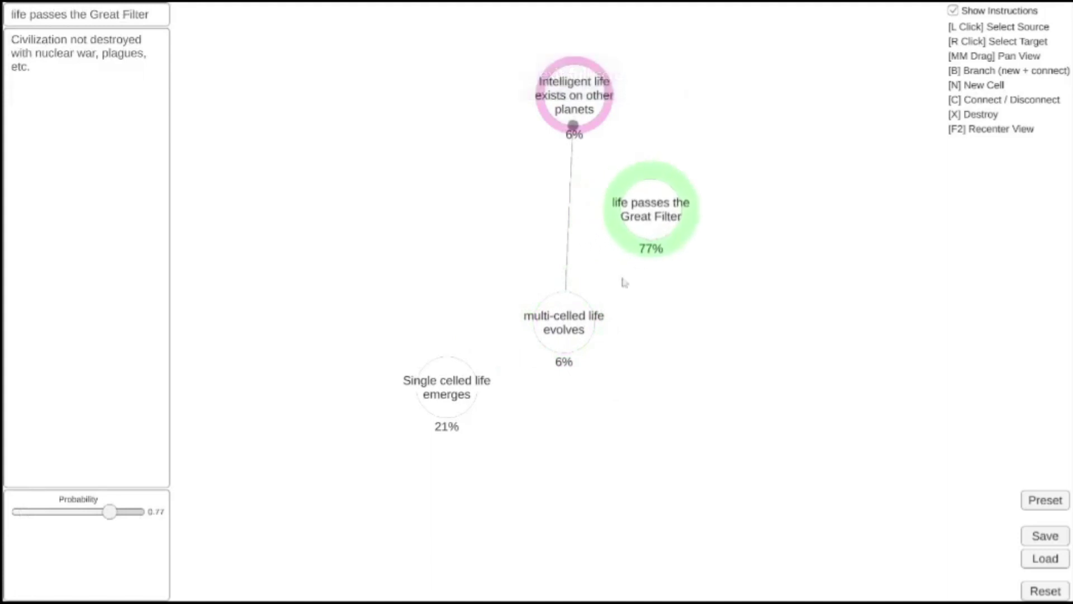
click(609, 384)
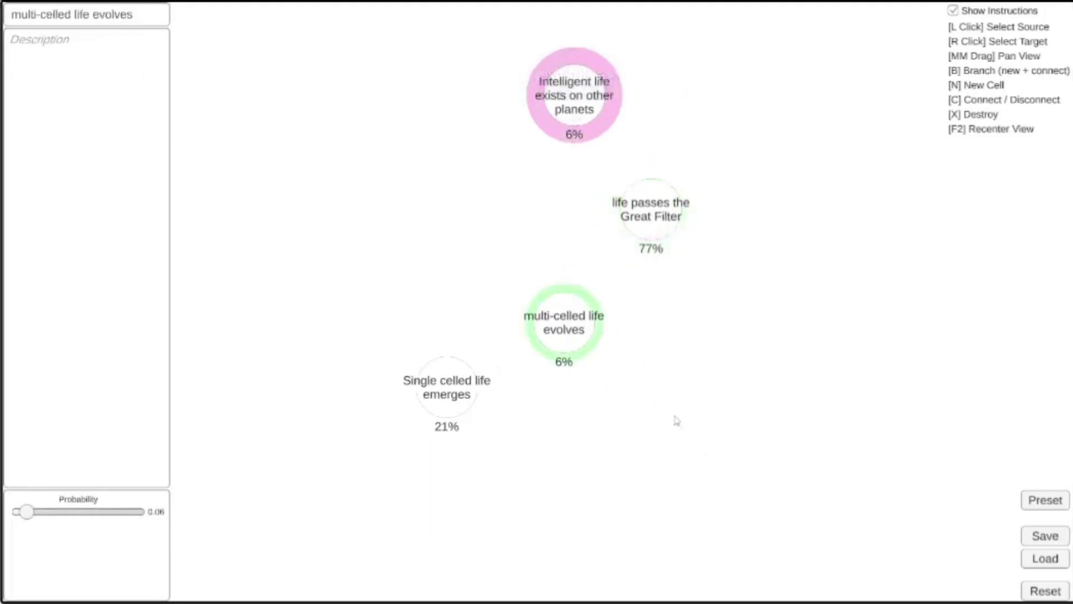
key(c)
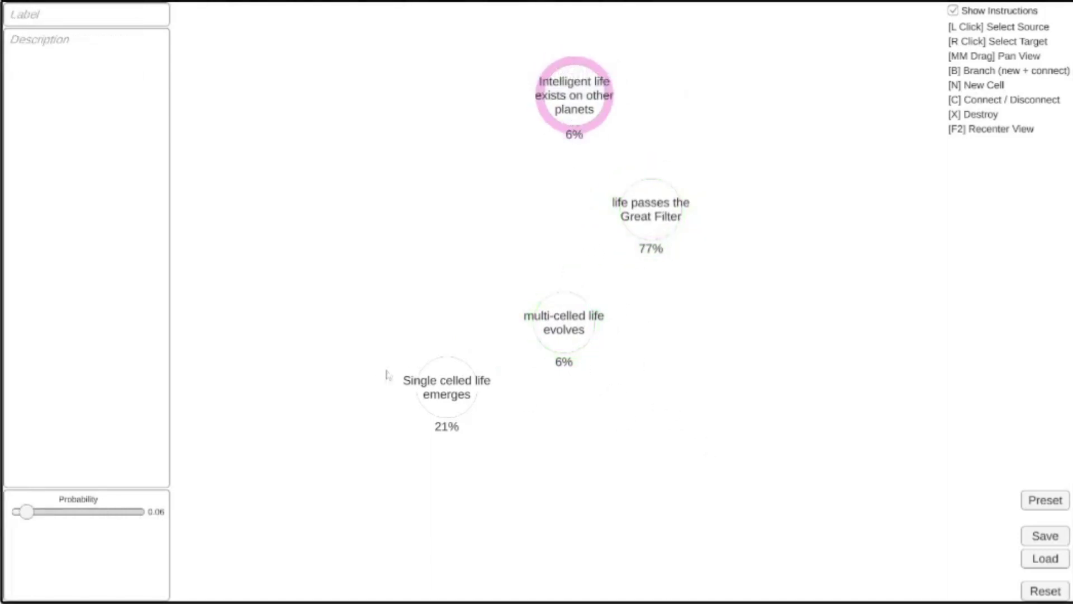
Step: Connect the Great Filter node as a condition of the intelligent-life node
click(548, 345)
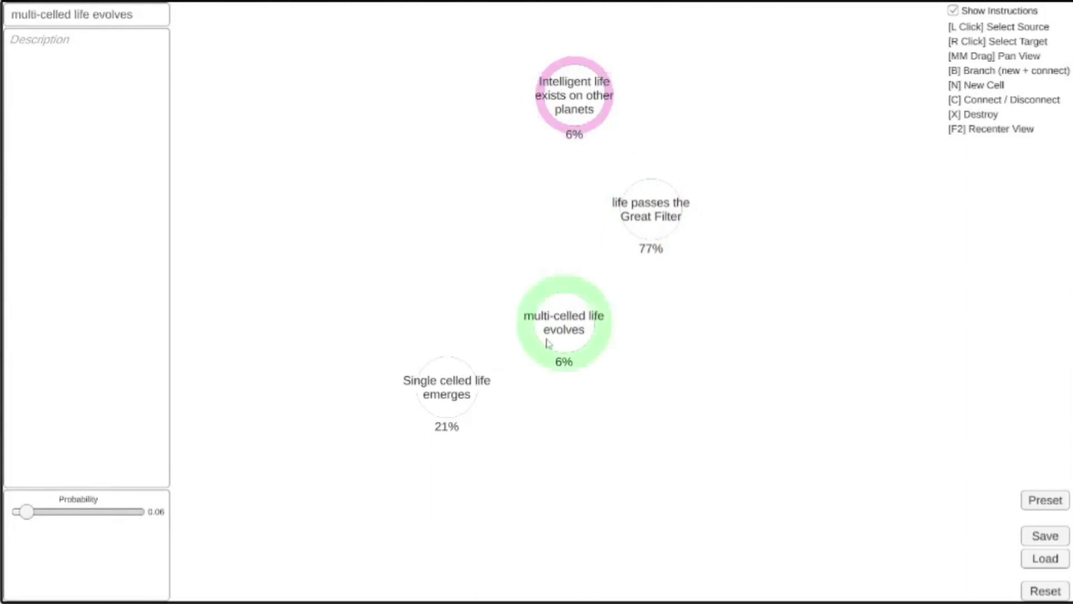
click(654, 226)
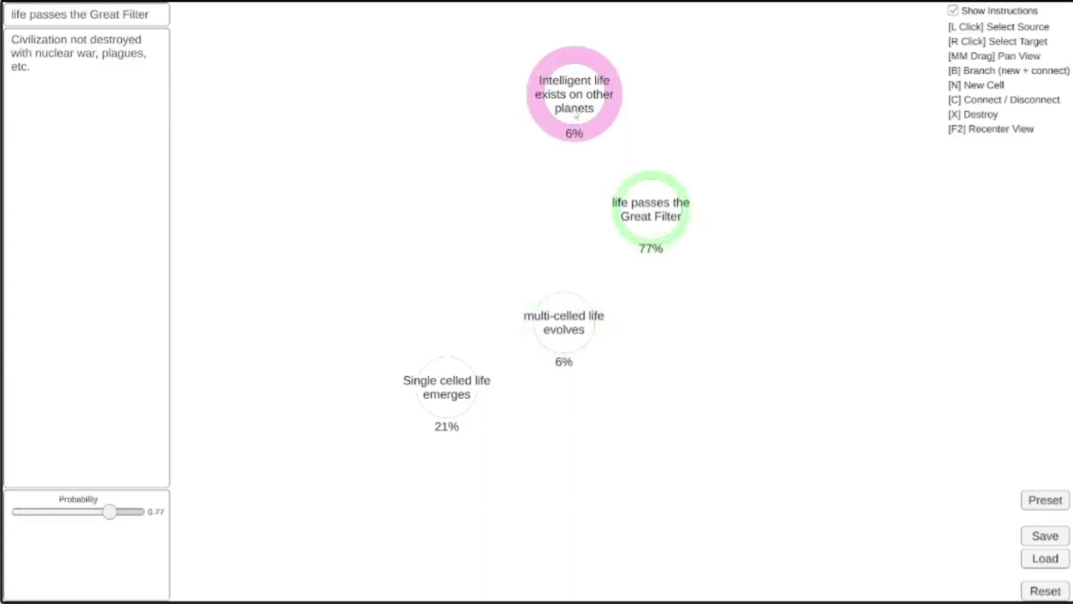
key(c)
click(553, 337)
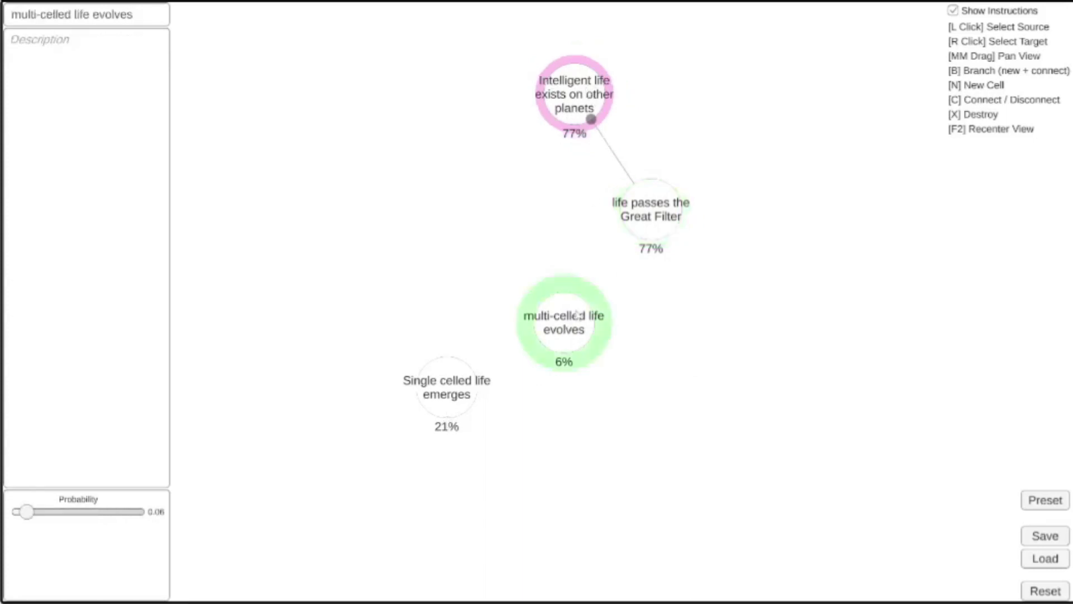
right_click(448, 399)
key(c)
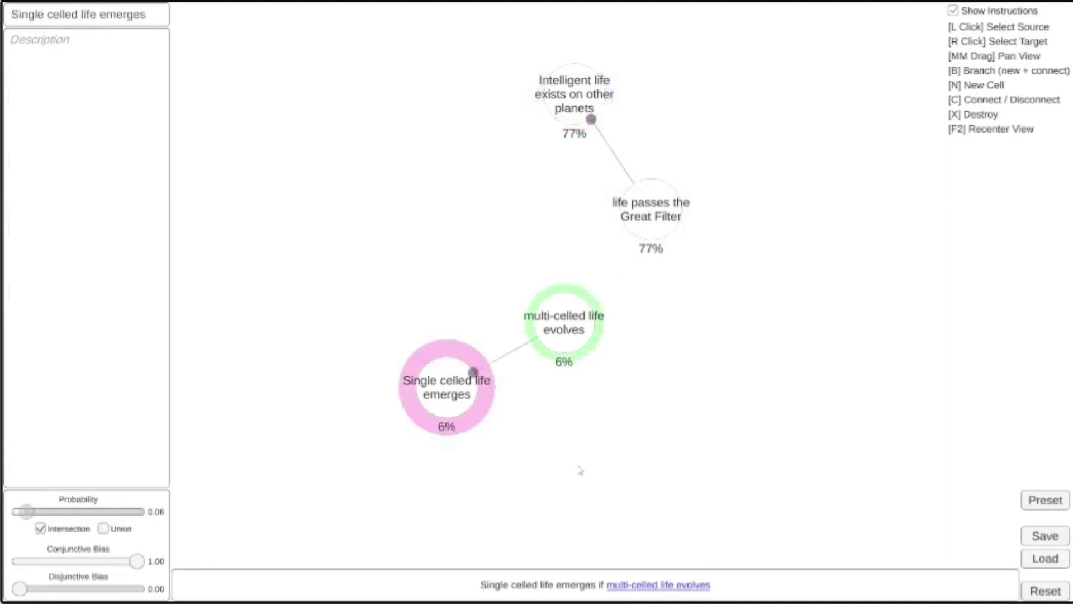
key(c)
click(485, 463)
Step: Place the single-celled life node below the multi-celled life node and connect it as a condition of multi-celled life
drag(448, 397, 515, 476)
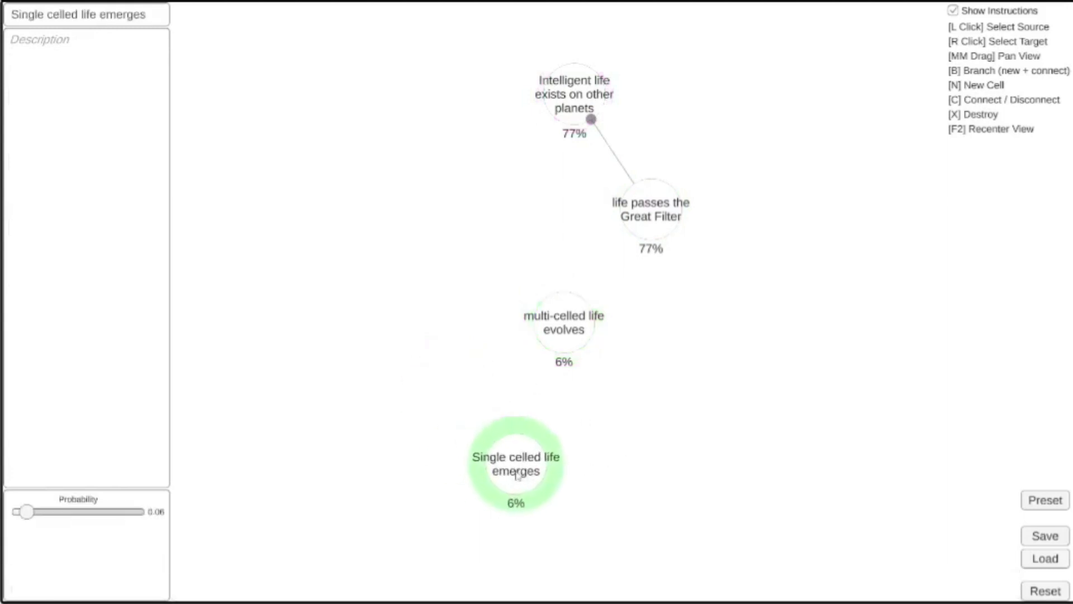
drag(564, 341, 576, 351)
click(510, 480)
right_click(565, 349)
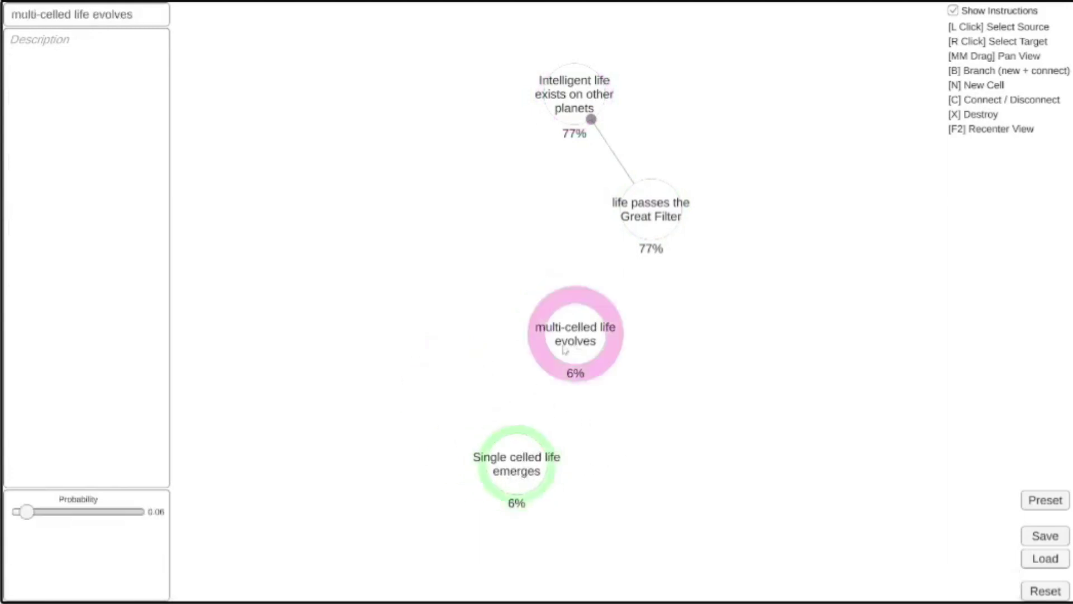
key(c)
Step: Connect the multi-celled life node as a condition of the Great Filter node
click(581, 351)
right_click(657, 223)
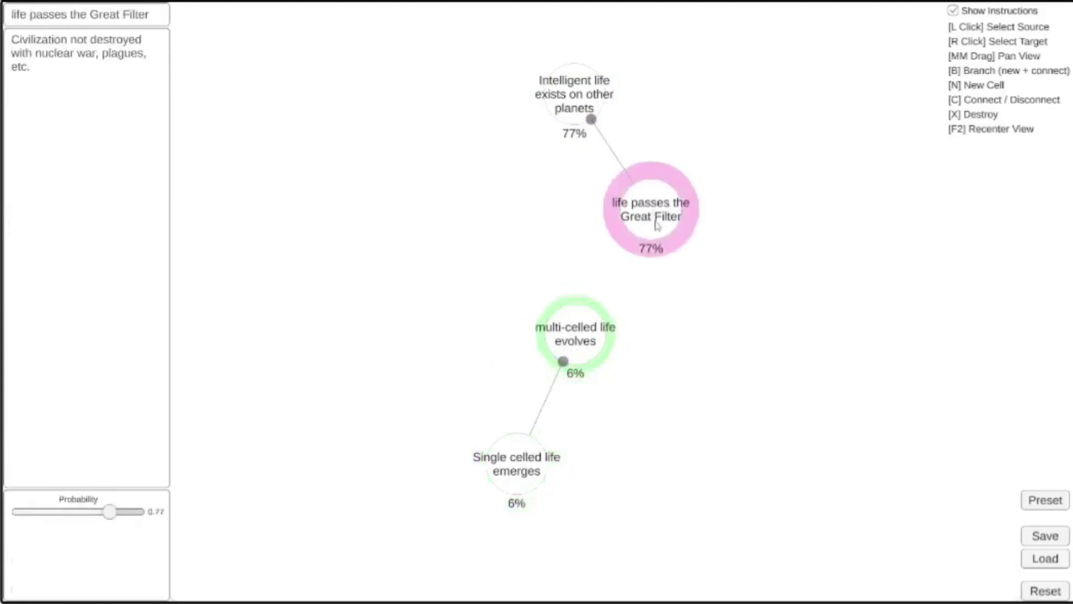
key(c)
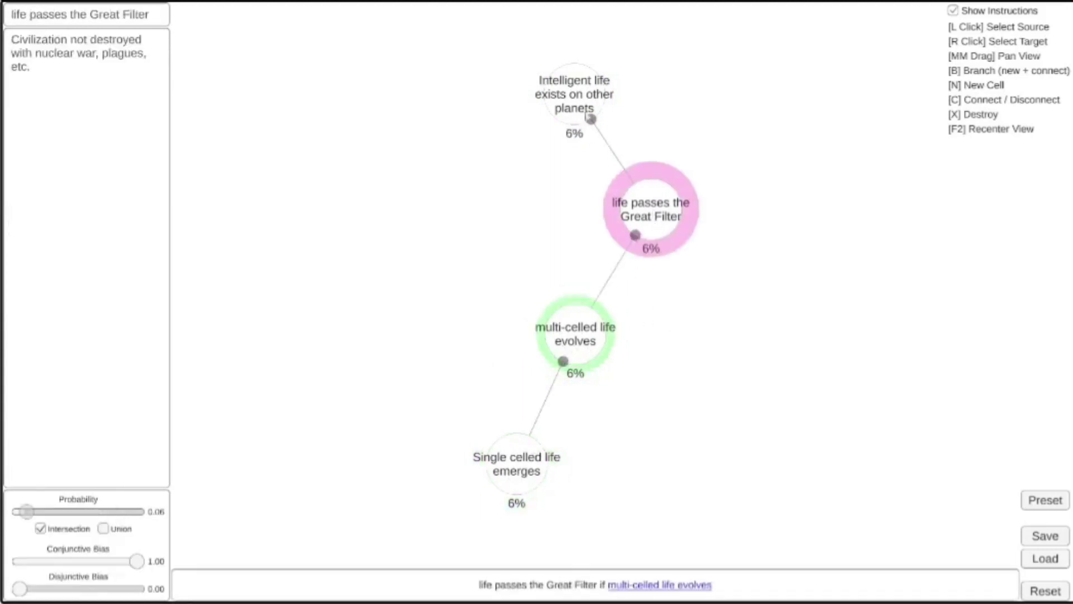
Step: Arrange the four linked nodes in a nearly vertical chain, with single-celled life lowest and intelligent life highest
click(592, 124)
click(544, 478)
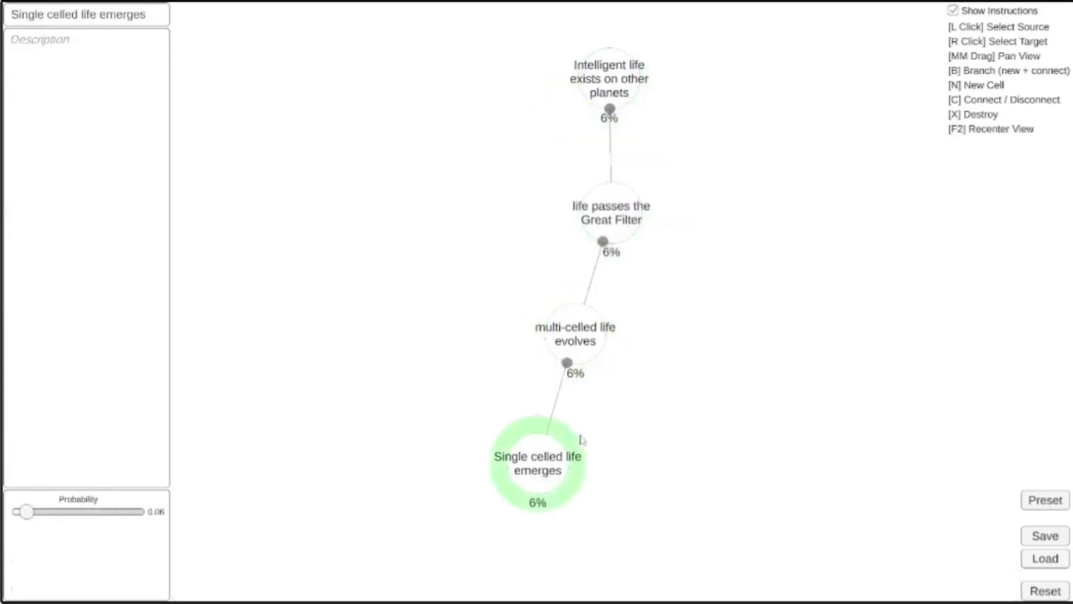
click(582, 344)
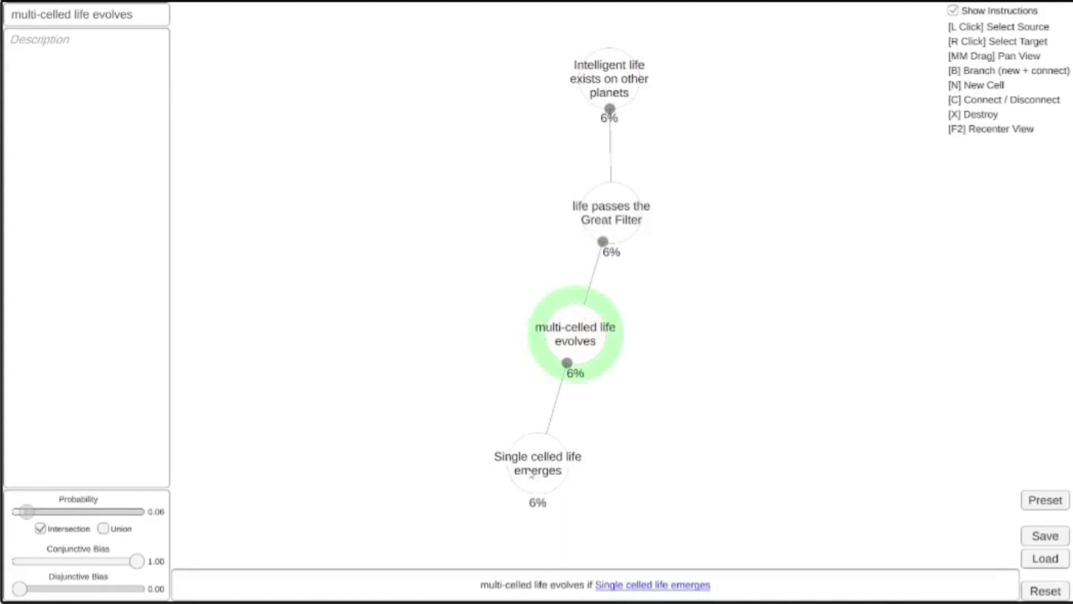
click(531, 476)
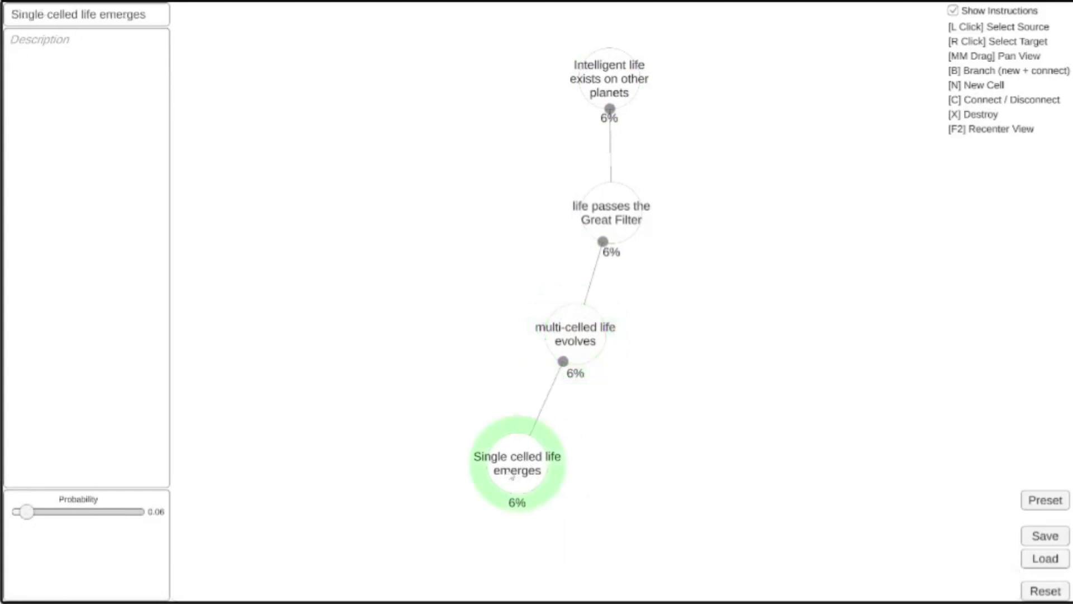
Step: Set the multi-celled life node's conjunctive bias to 0.50 and the single-celled life node's probability to 0.50
click(586, 357)
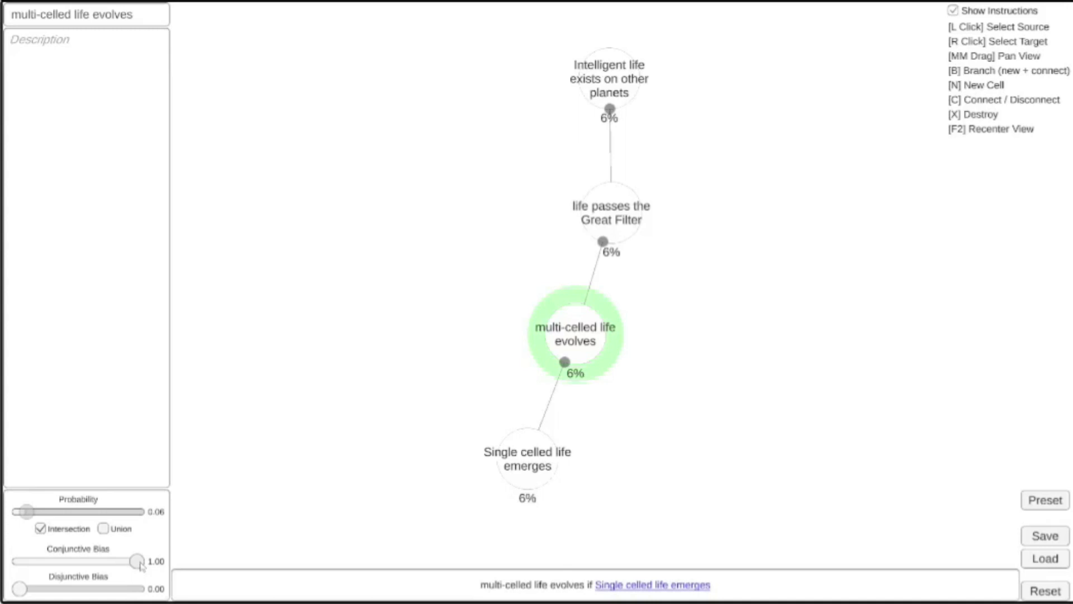
drag(140, 565, 78, 567)
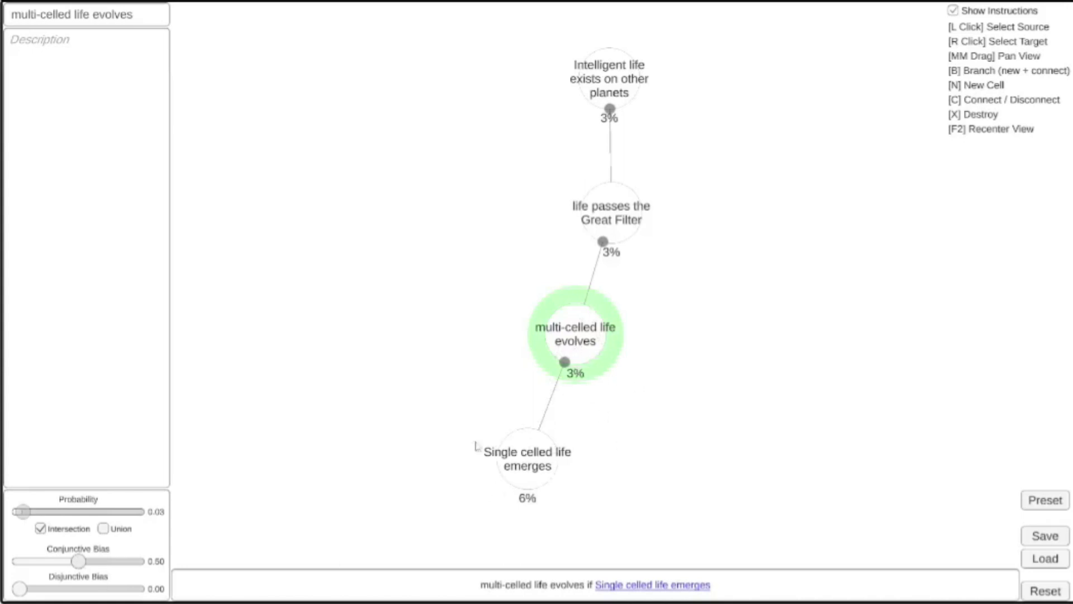
click(510, 491)
click(531, 482)
drag(23, 511, 79, 515)
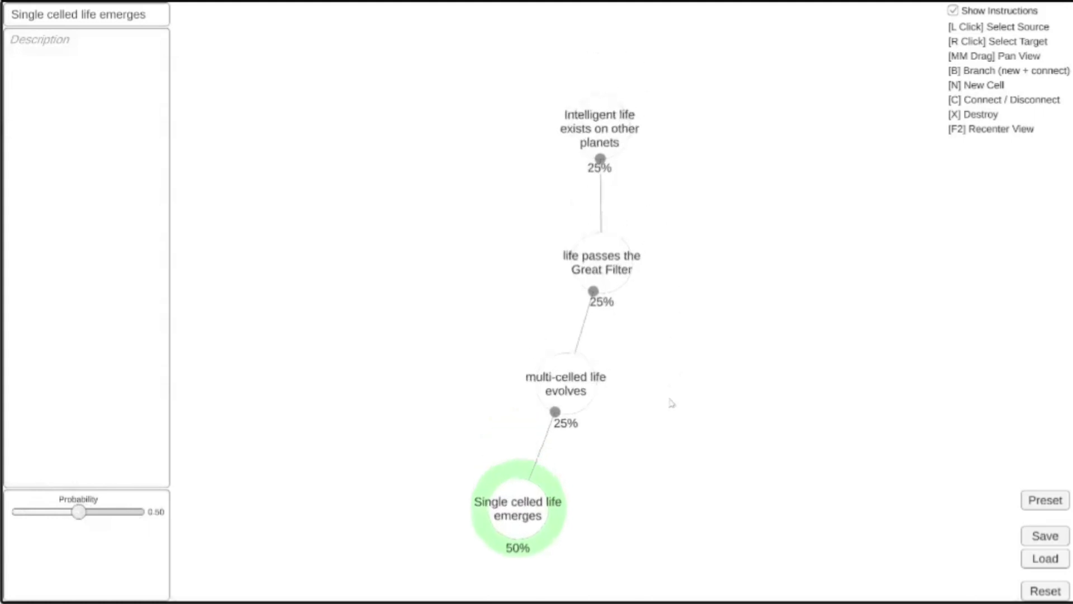
Step: Branch a blank condition node from the Great Filter node and place it to the Great Filter's lower right
click(611, 320)
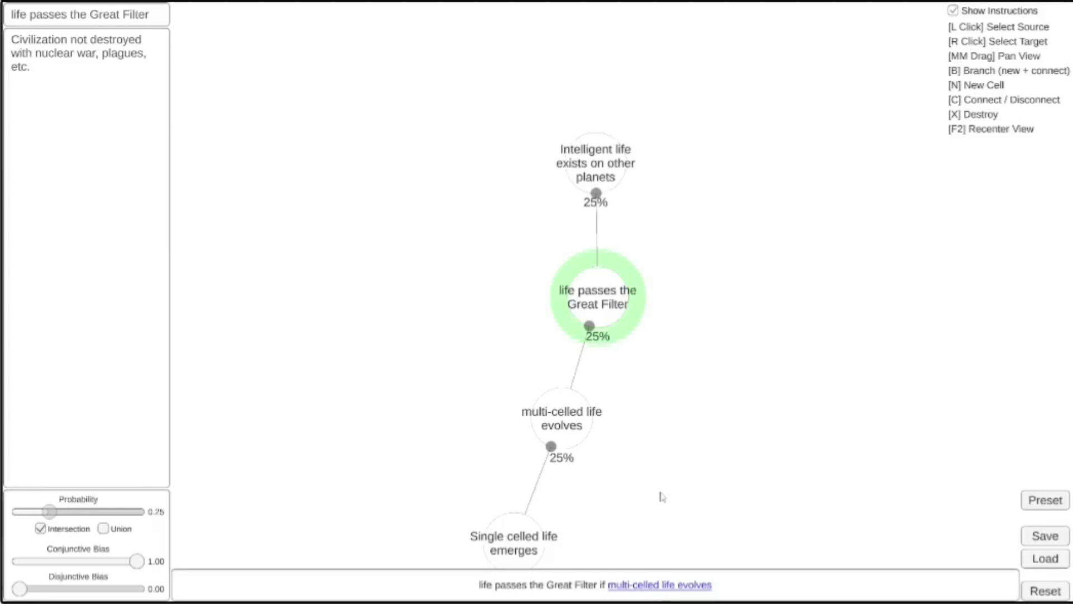
key(b)
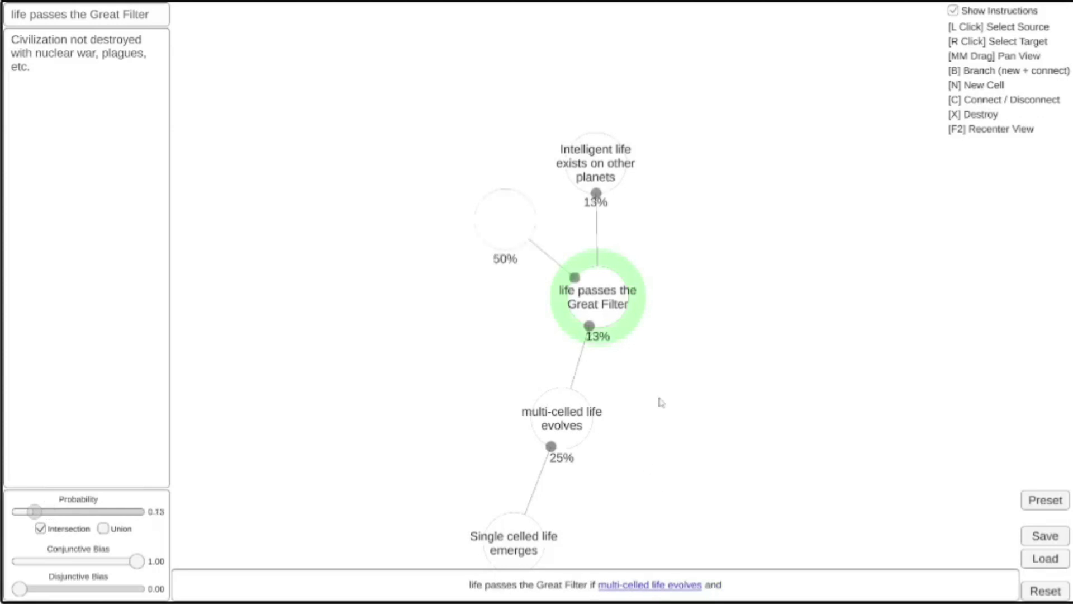
drag(504, 227, 713, 386)
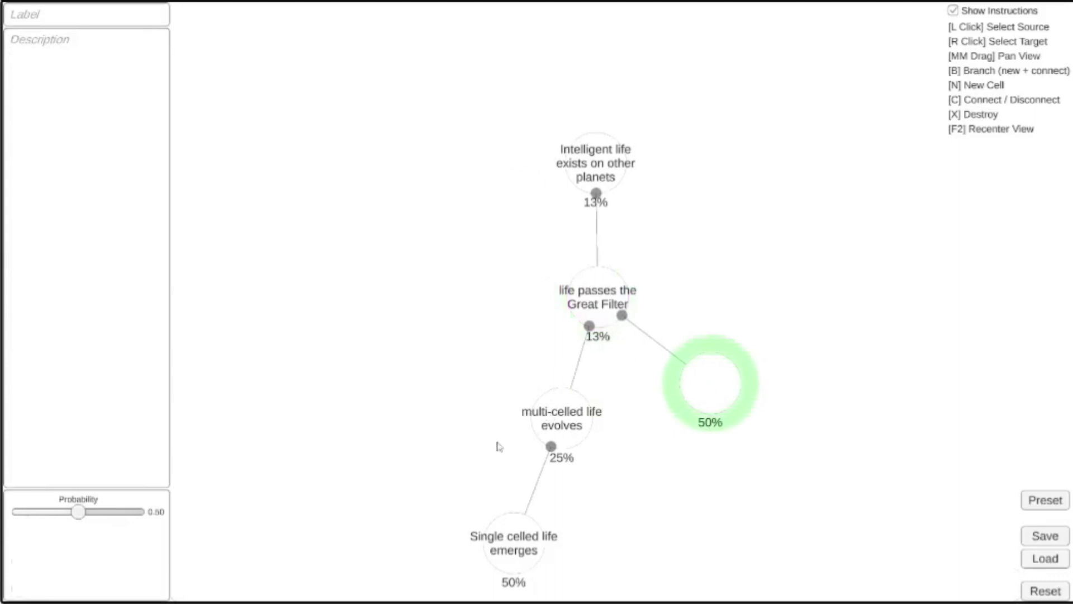
Step: Create an unconnected blank node, place it left of the chain, and delete both blank nodes
key(n)
drag(761, 492, 346, 387)
click(709, 391)
click(350, 398)
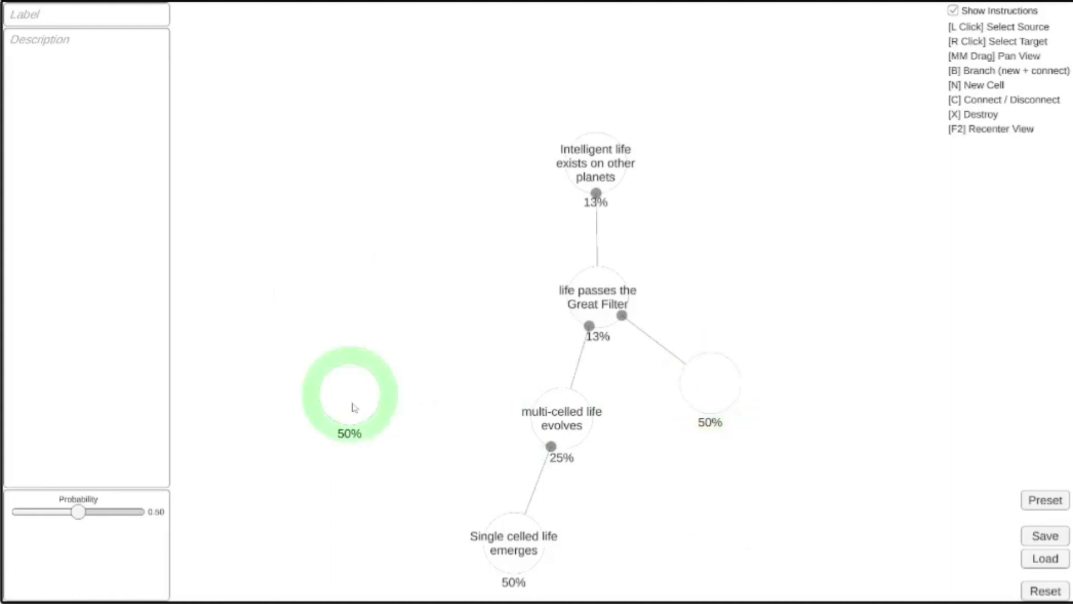
key(x)
click(721, 390)
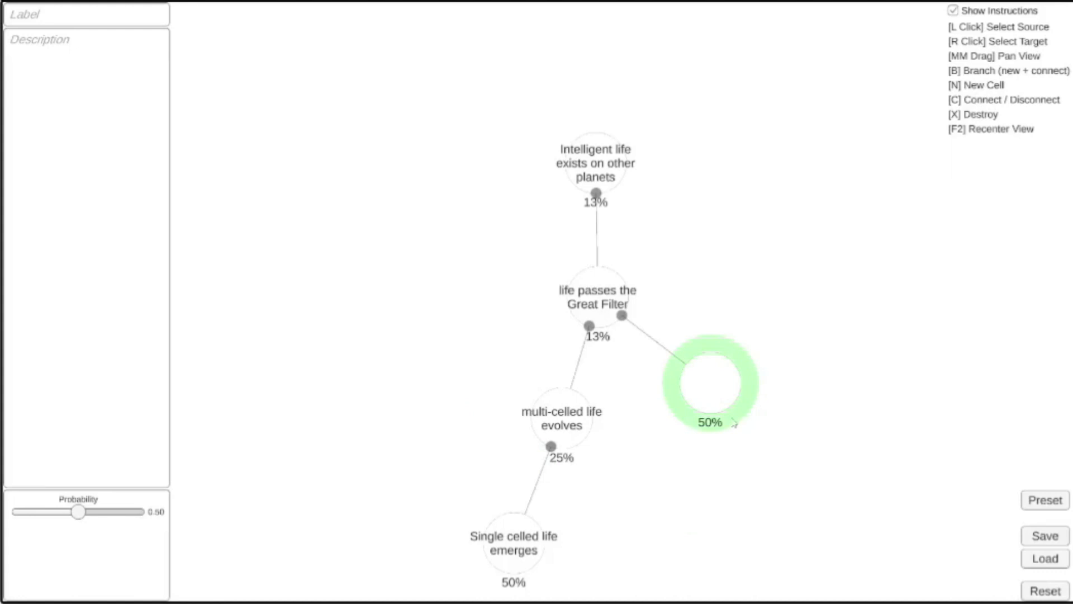
key(x)
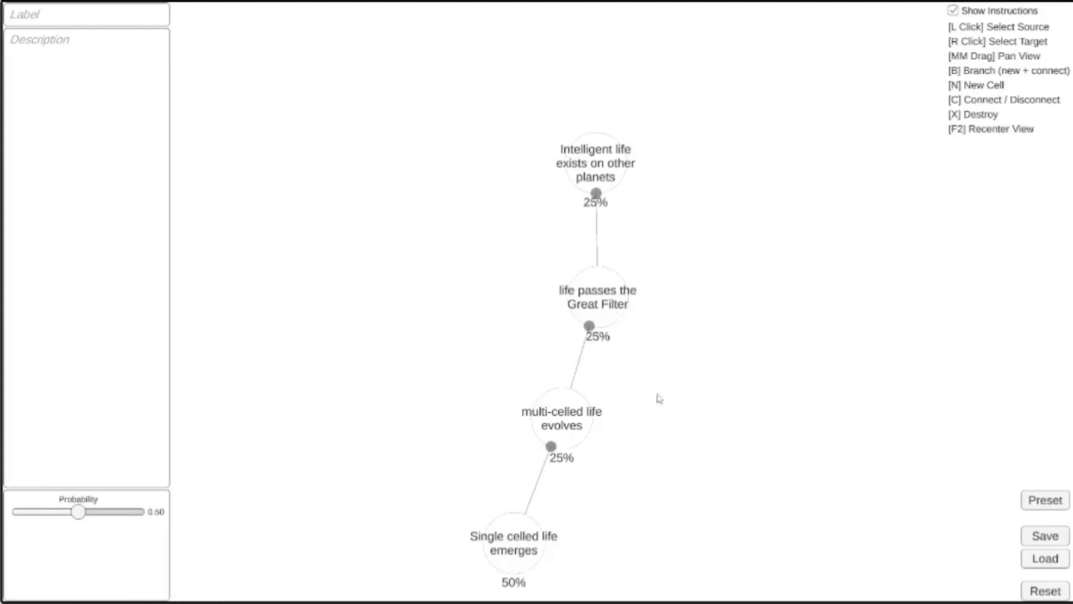
Step: Branch a new condition from the Great Filter node, place it to the lower right and label it "Society emerges"
click(600, 320)
text(bSociety emerges)
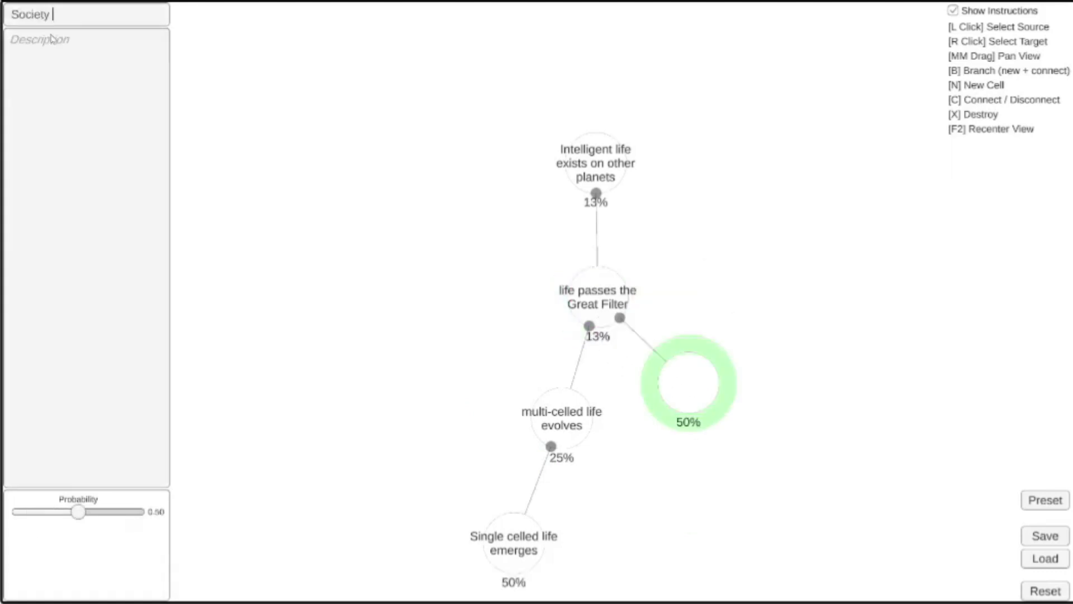
click(292, 253)
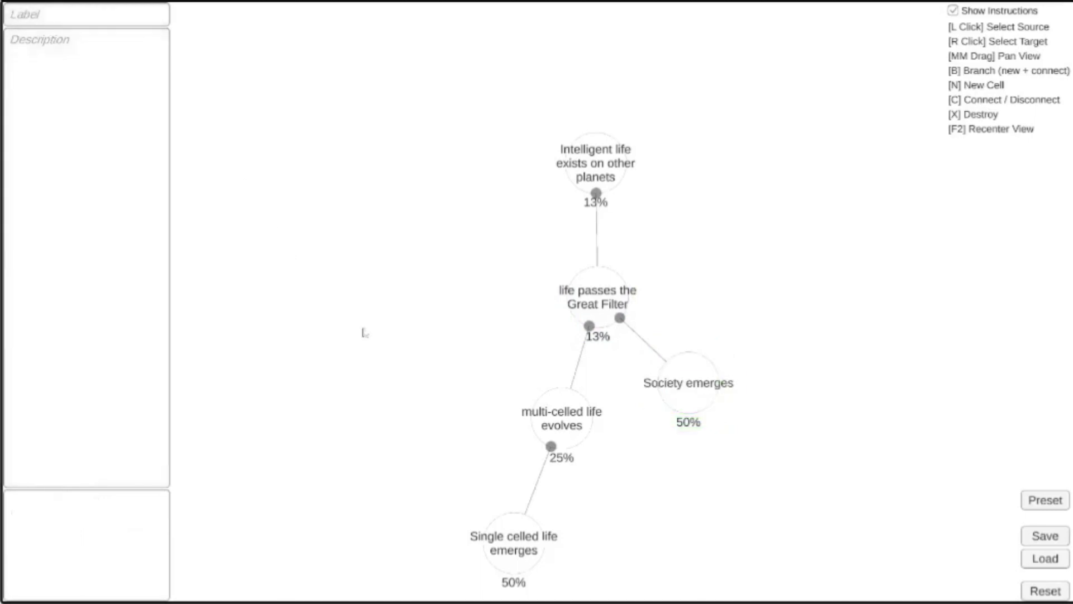
Step: Set the Great Filter node's conjunctive bias to 0.82
click(562, 431)
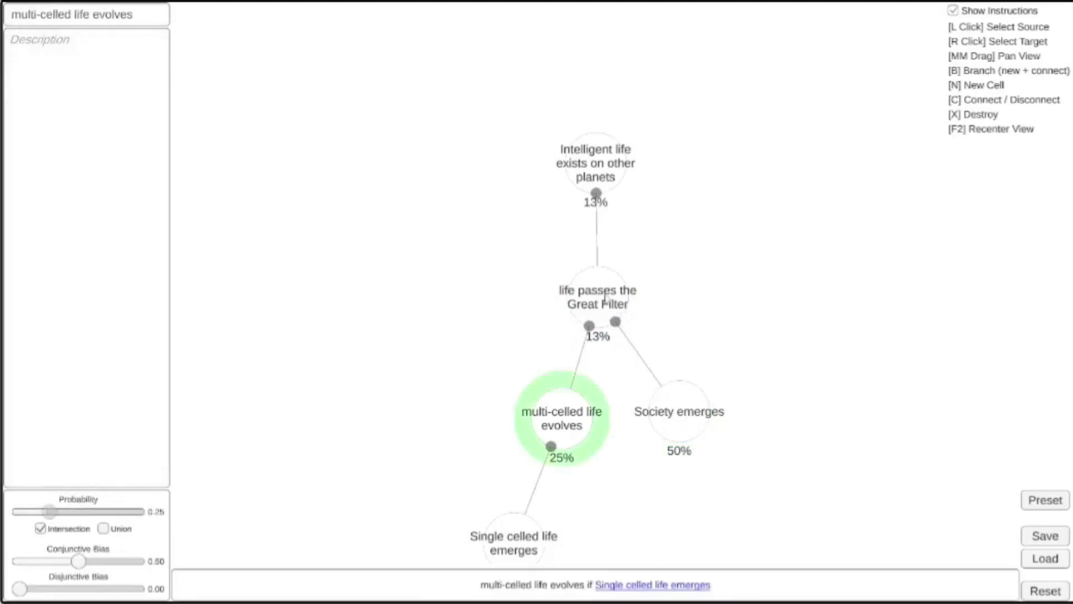
click(609, 305)
drag(118, 569, 114, 569)
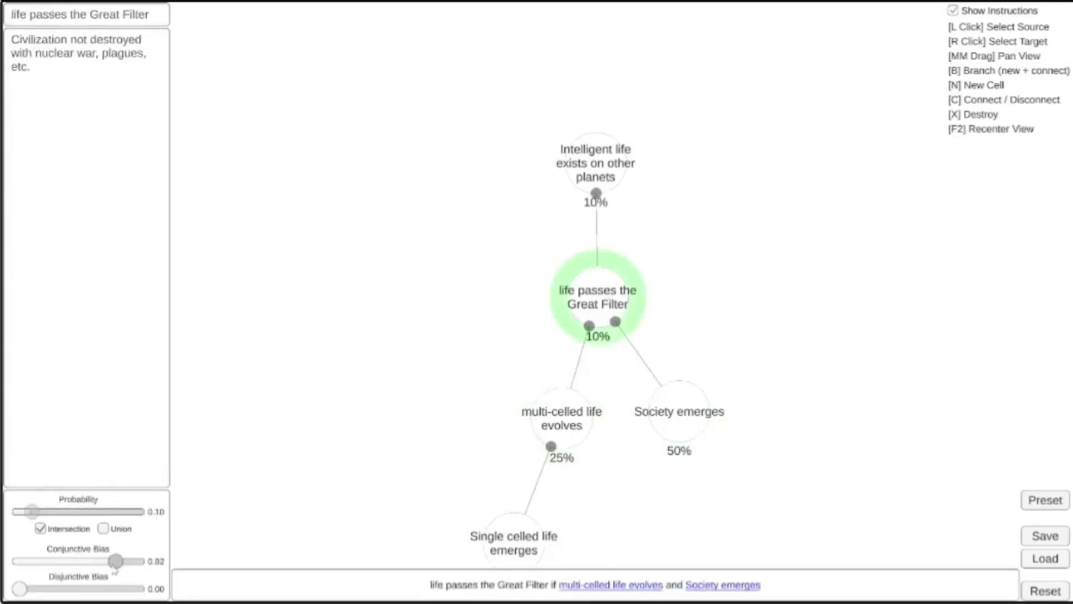
Step: Branch a condition from the single-celled life node, place it to the lower left and label it "Life emerges from natural processes"
click(484, 379)
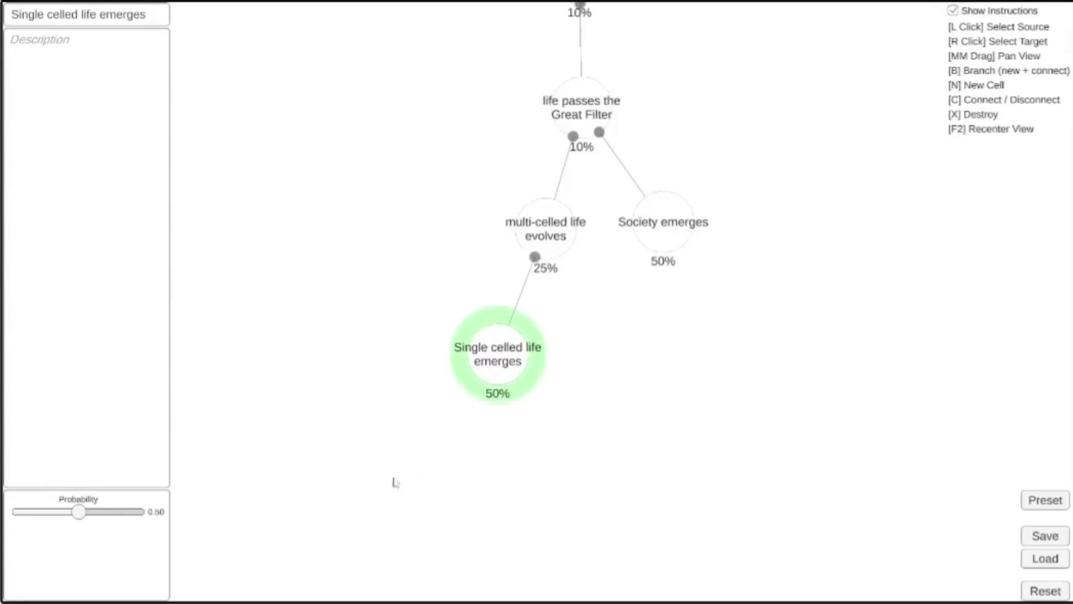
key(b)
drag(472, 476, 434, 463)
text(Life emerges from natural processes)
click(292, 376)
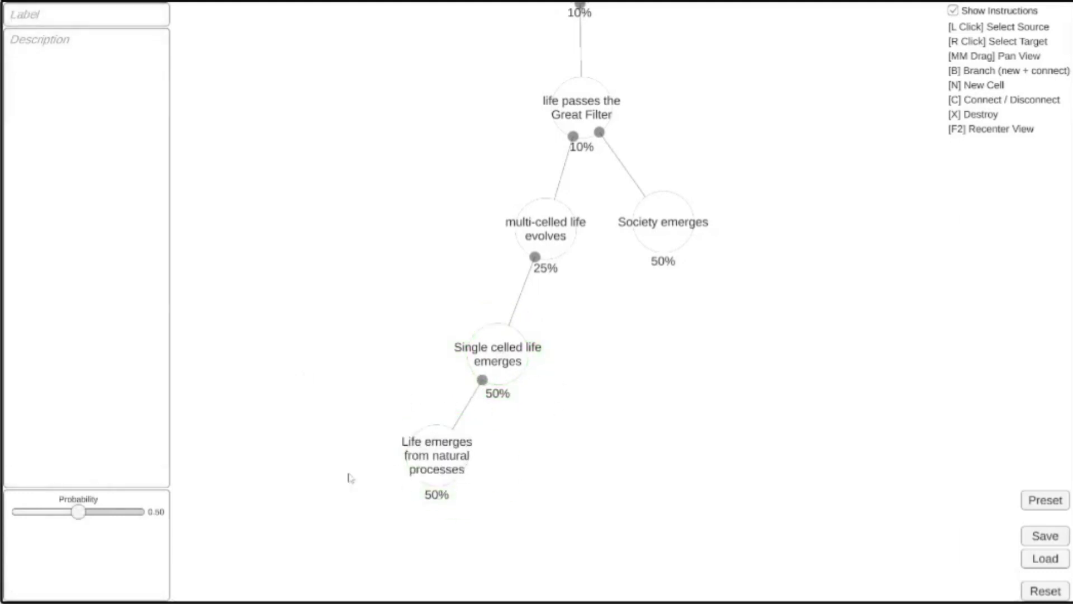
Step: Branch a second condition from single-celled life, label it "Life reaches the planet from elsewhere" and enter an "e.g." example as its description
click(510, 372)
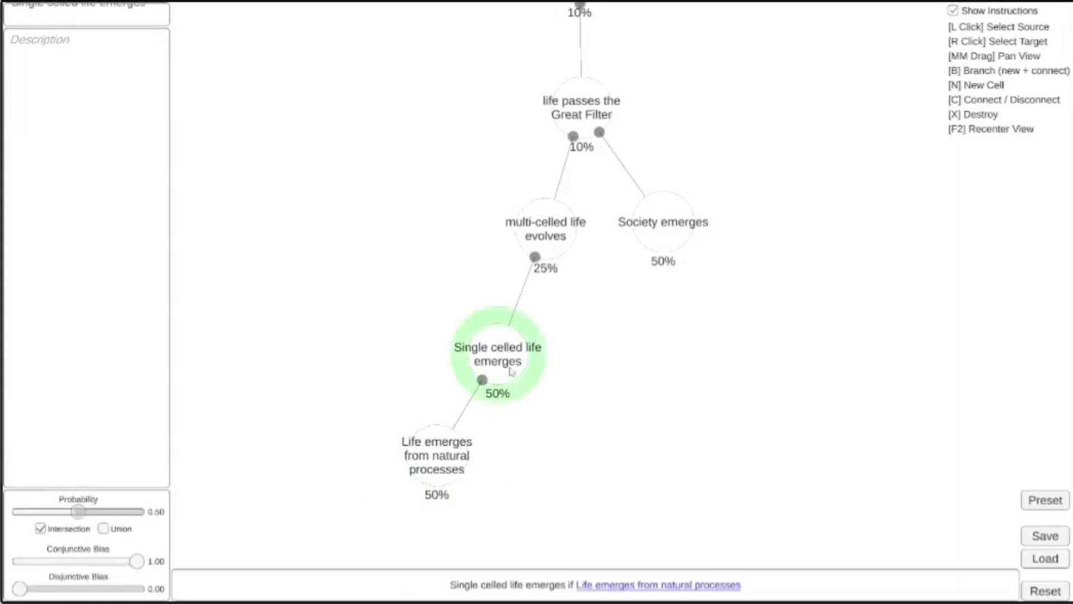
key(b)
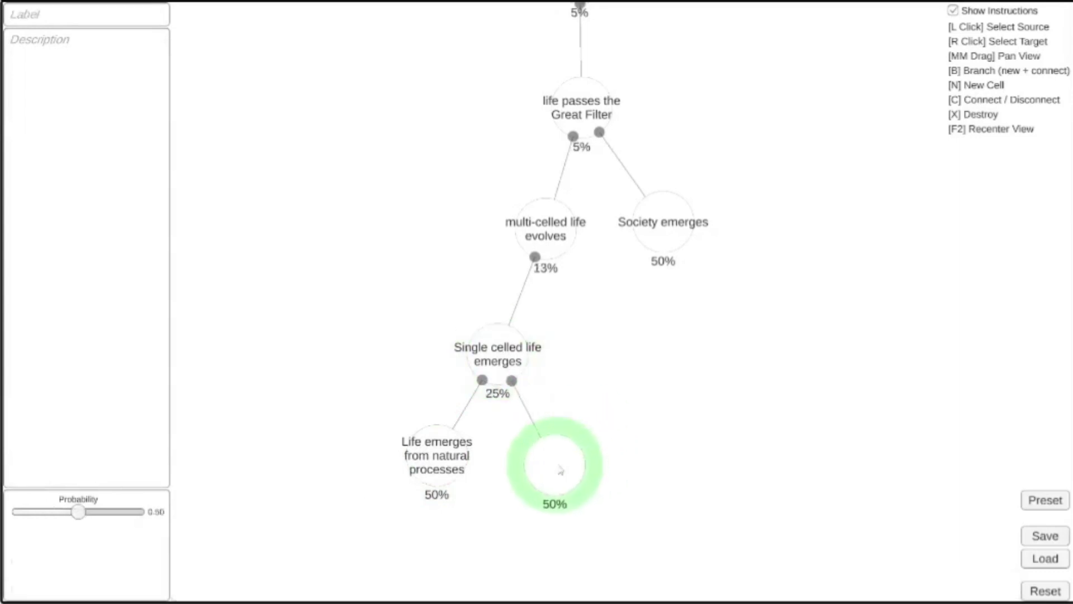
click(32, 18)
text(Life reaches the planet from elsewhere)
click(15, 59)
text(e.g. (to sti)
Step: Move the natural-processes node slightly down and left, and combine the single-celled life node's two conditions as a Union
click(431, 450)
click(510, 380)
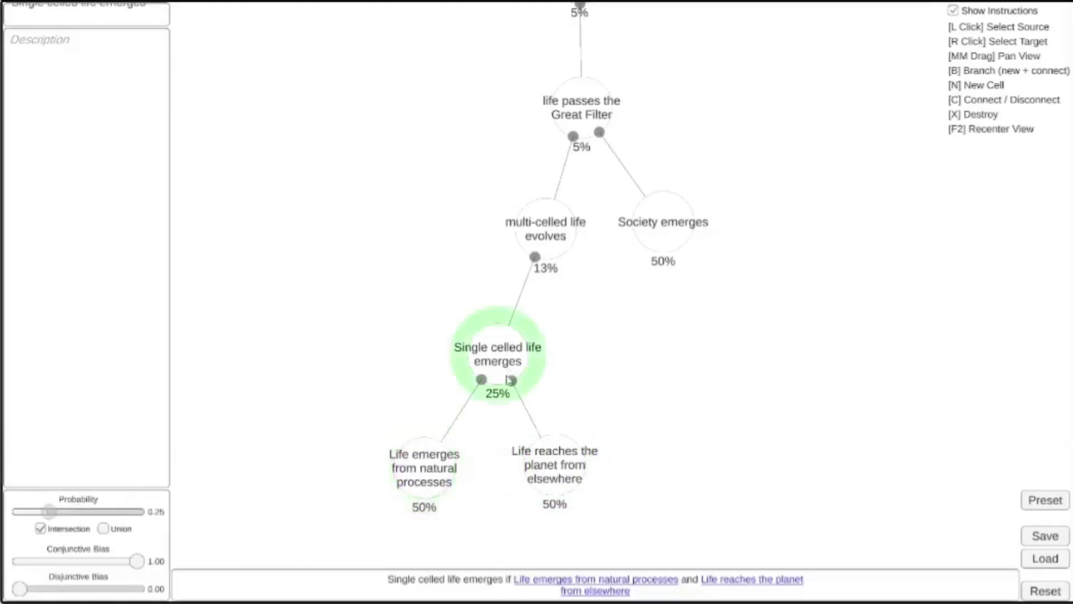
click(104, 530)
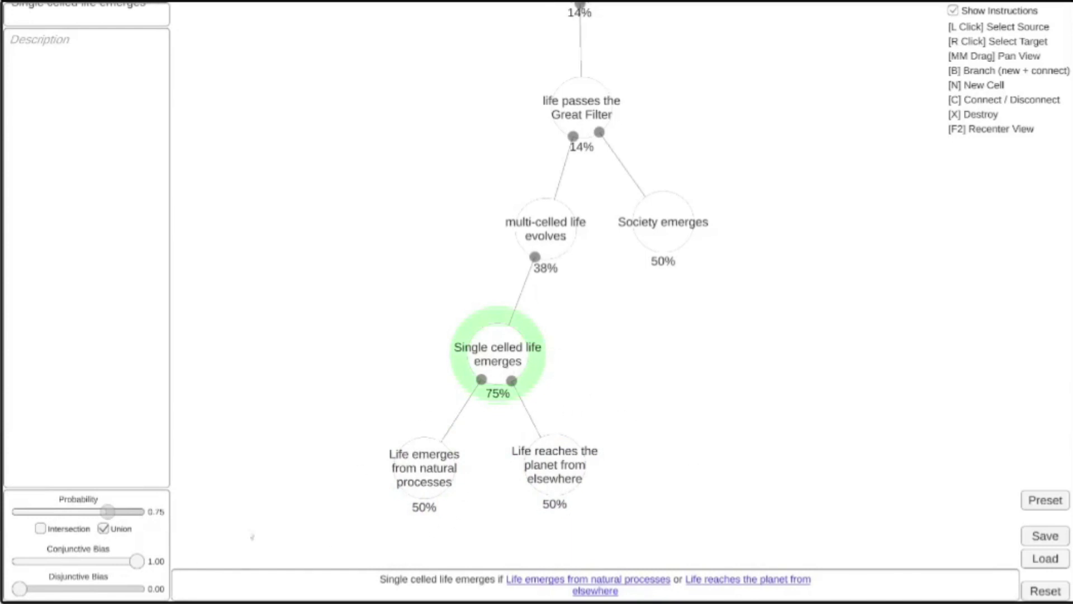
Step: Set the single-celled life node's disjunctive bias to 0.26 and its conjunctive bias to 0.61
drag(20, 588, 50, 591)
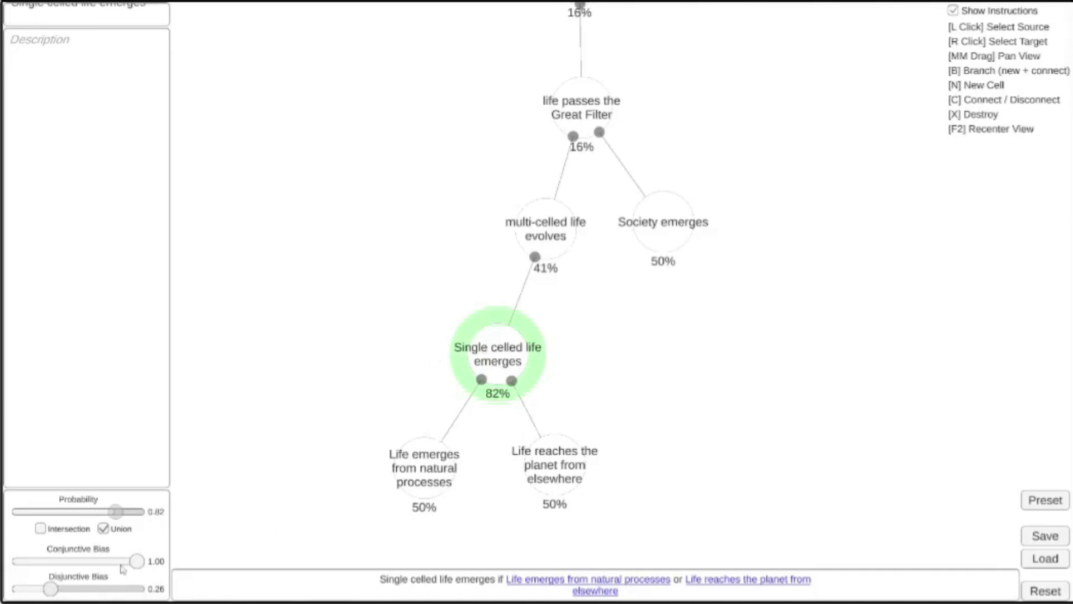
drag(136, 561, 93, 568)
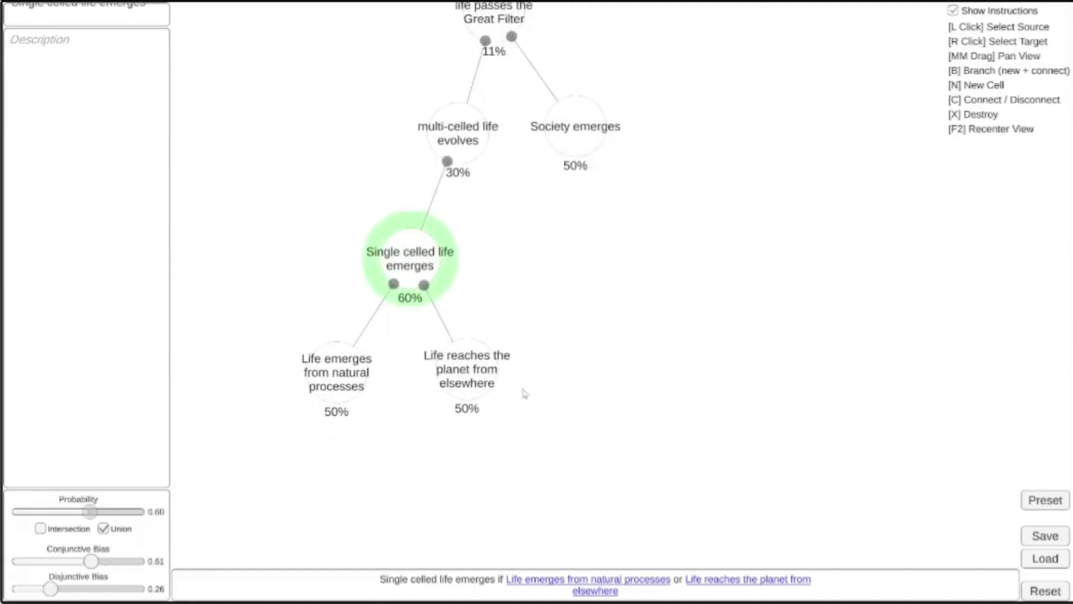
Step: Set the probability of "Life reaches the planet from elsewhere" to 0.16
click(431, 482)
drag(78, 511, 38, 511)
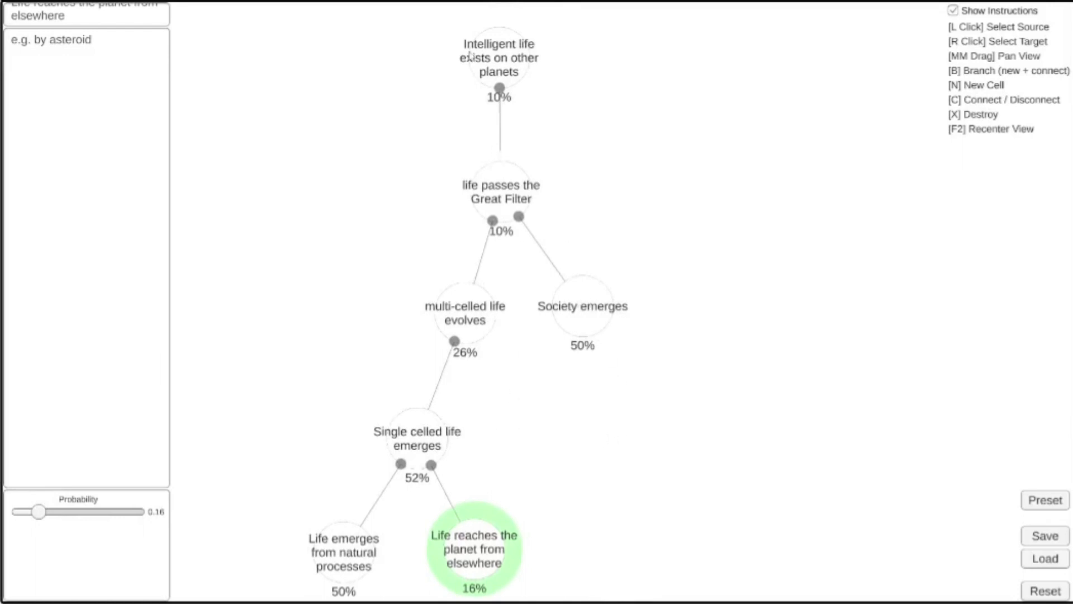
key(F2)
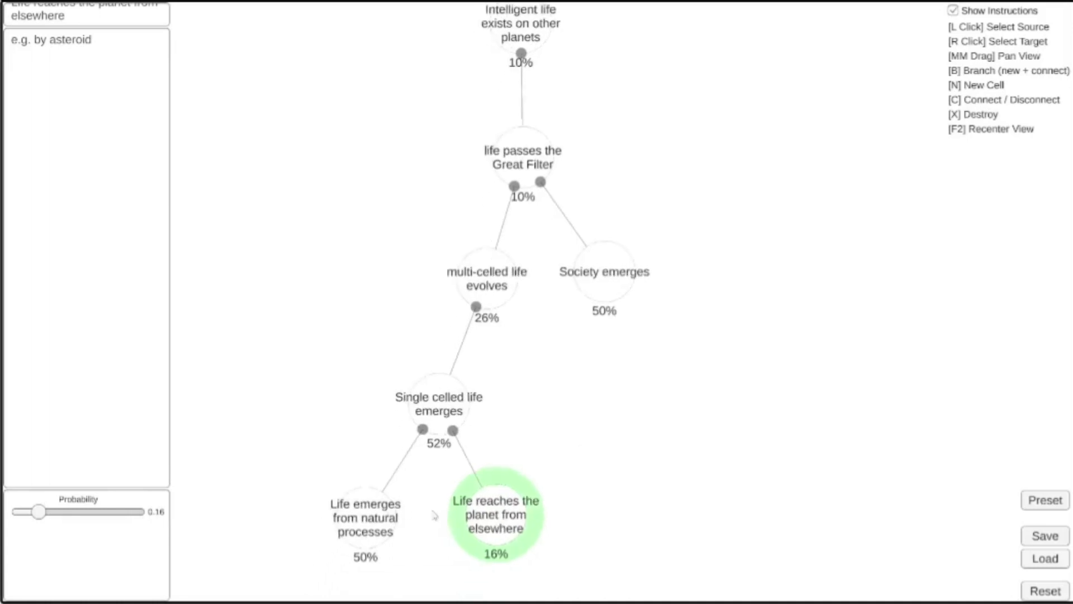
key(F2)
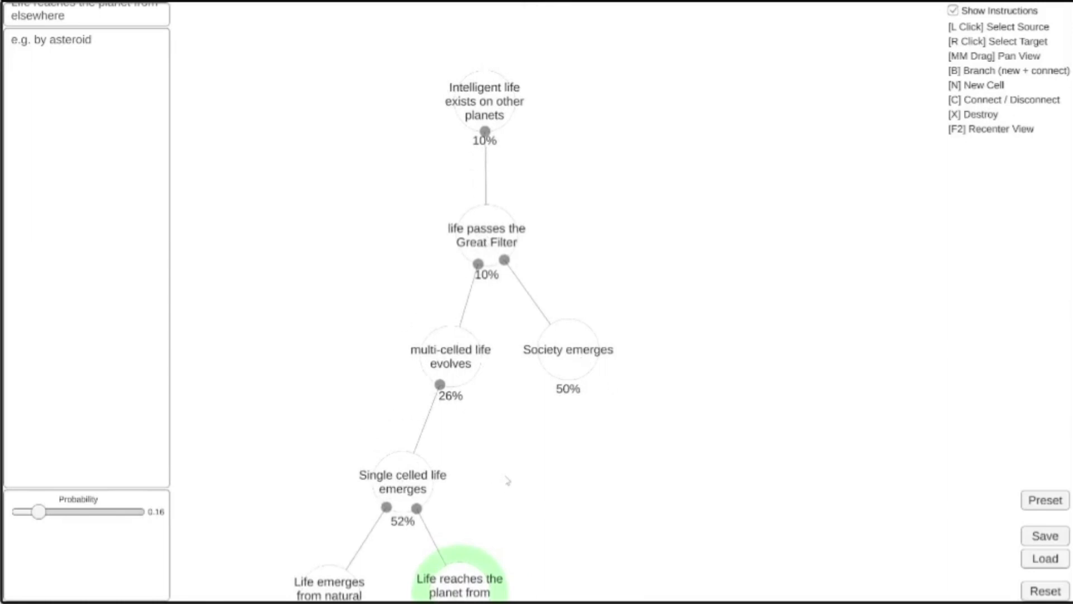
key(F2)
key(F2)
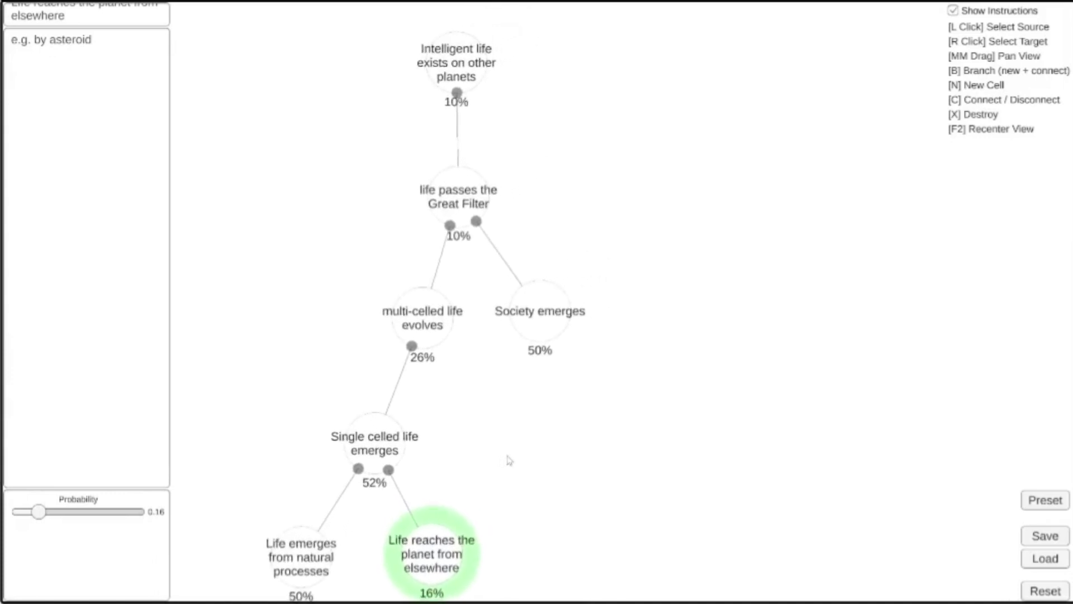
Step: Set the probability of "Society emerges" to 0.61 and of "Life reaches the planet from elsewhere" to 0.33
click(540, 313)
drag(77, 511, 240, 506)
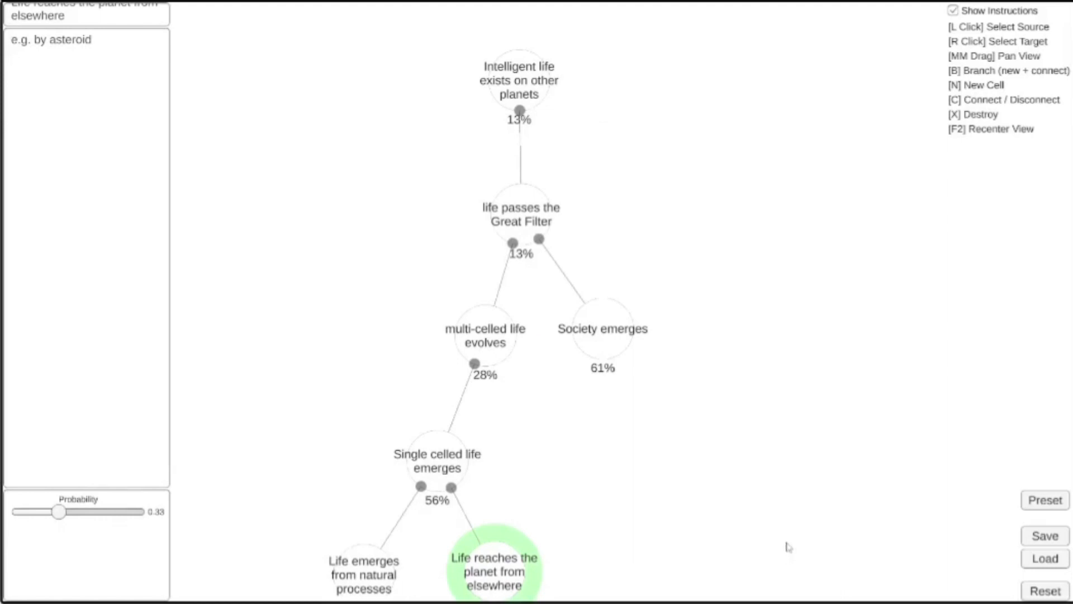
Step: Load the preset that is already selected in the preset dialog
click(1044, 500)
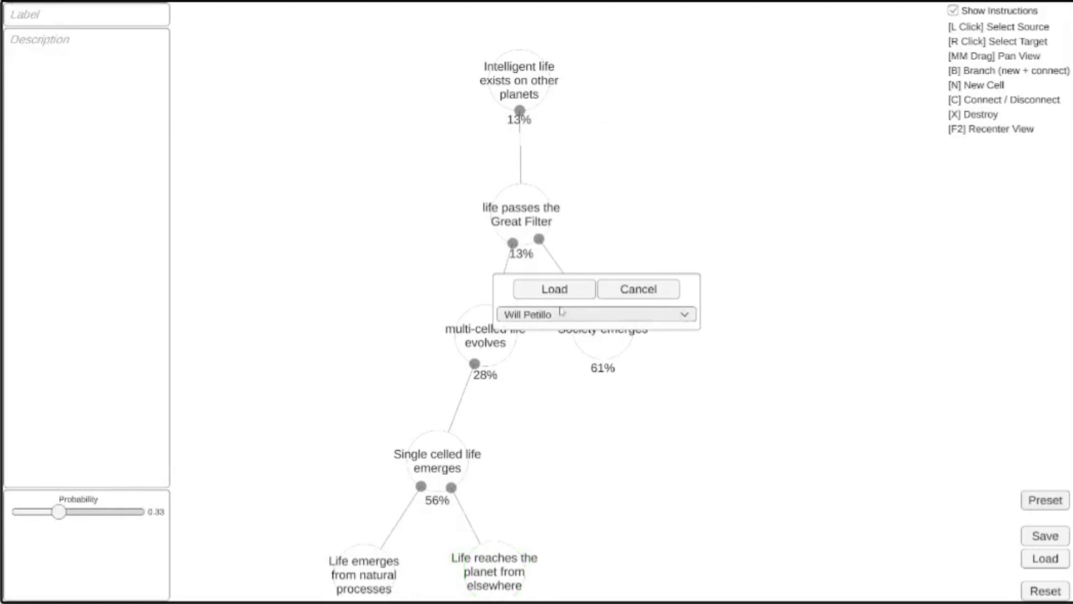
click(531, 290)
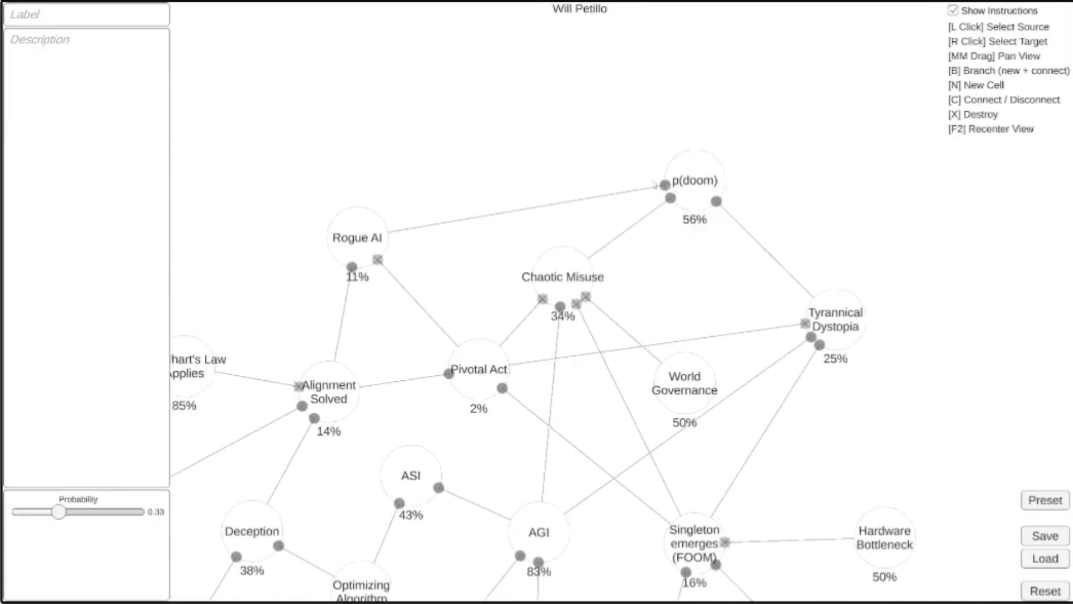
Step: Review the Rogue AI, Chaotic Misuse and Tyrannical Dystopia nodes, and move the p(doom) node slightly up and to the left
click(694, 193)
click(357, 241)
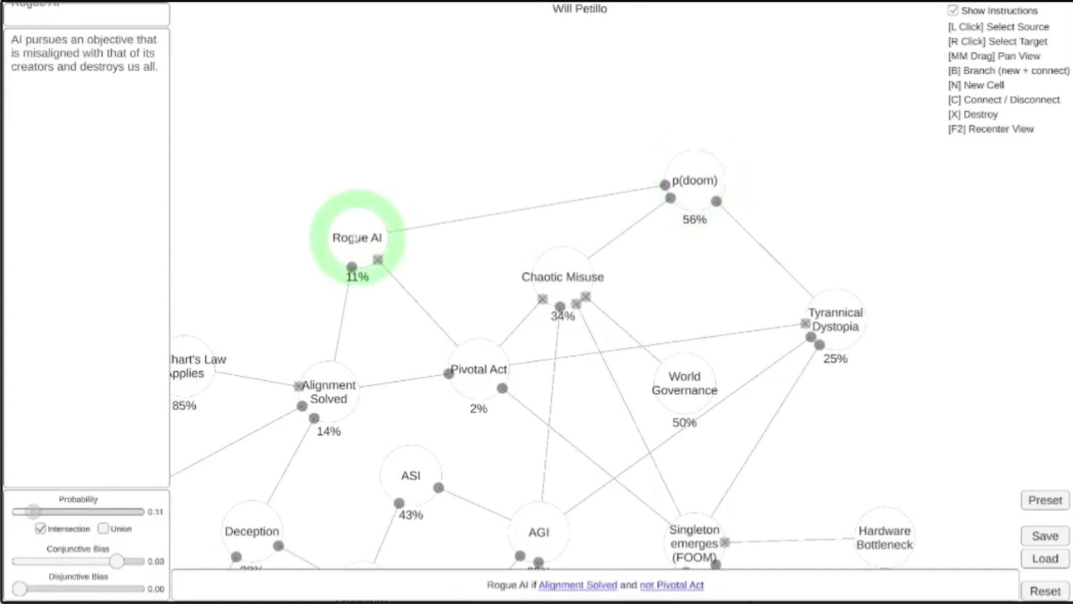
click(574, 292)
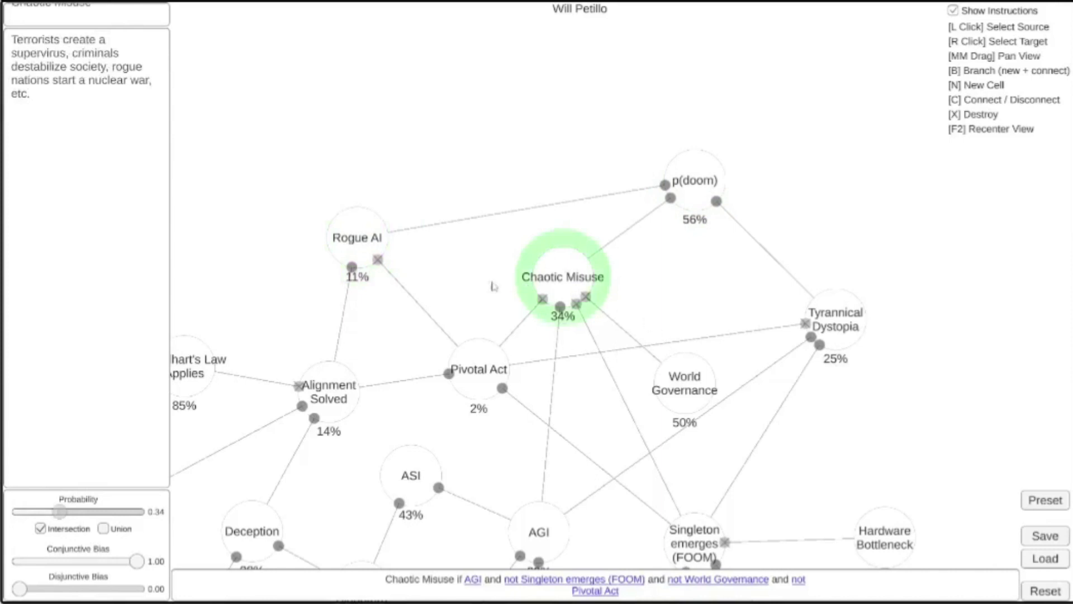
click(847, 341)
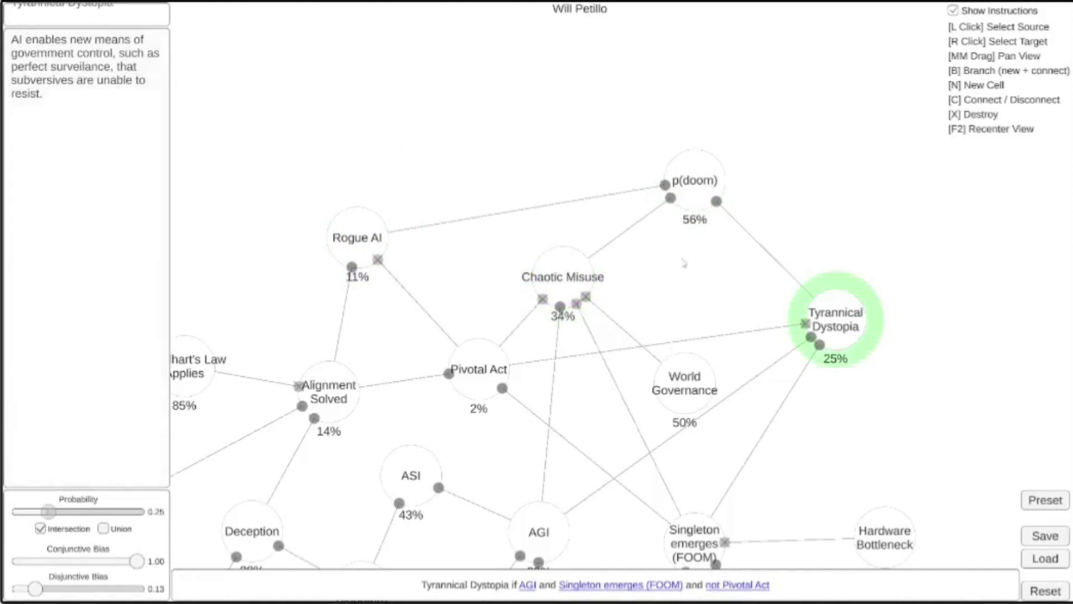
drag(696, 201, 673, 174)
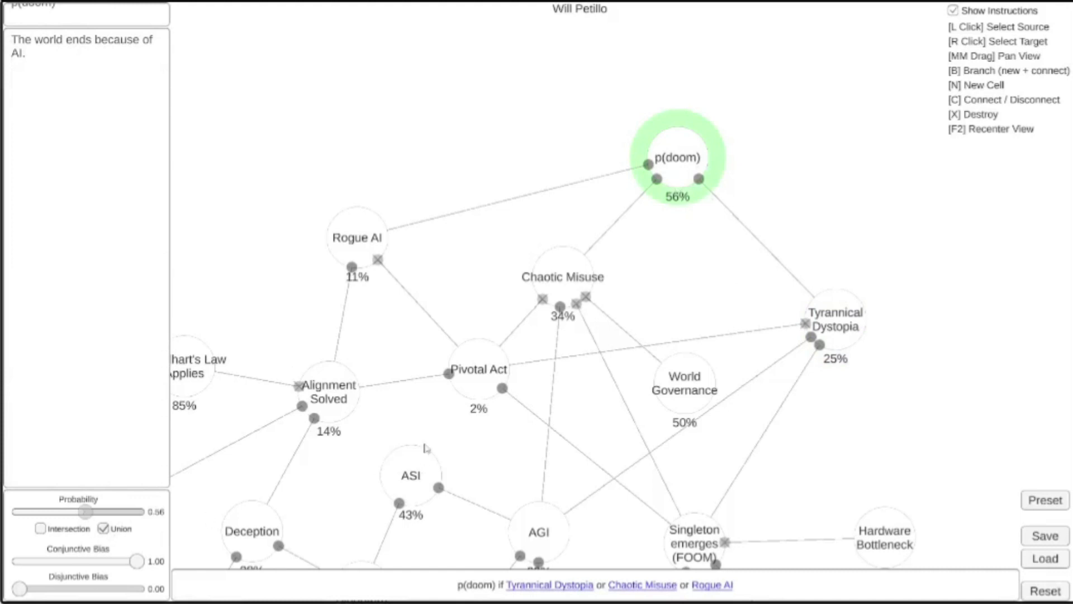
Step: Examine the descriptions and conditions of the Rogue AI and Alignment Solved nodes
key(F2)
click(442, 169)
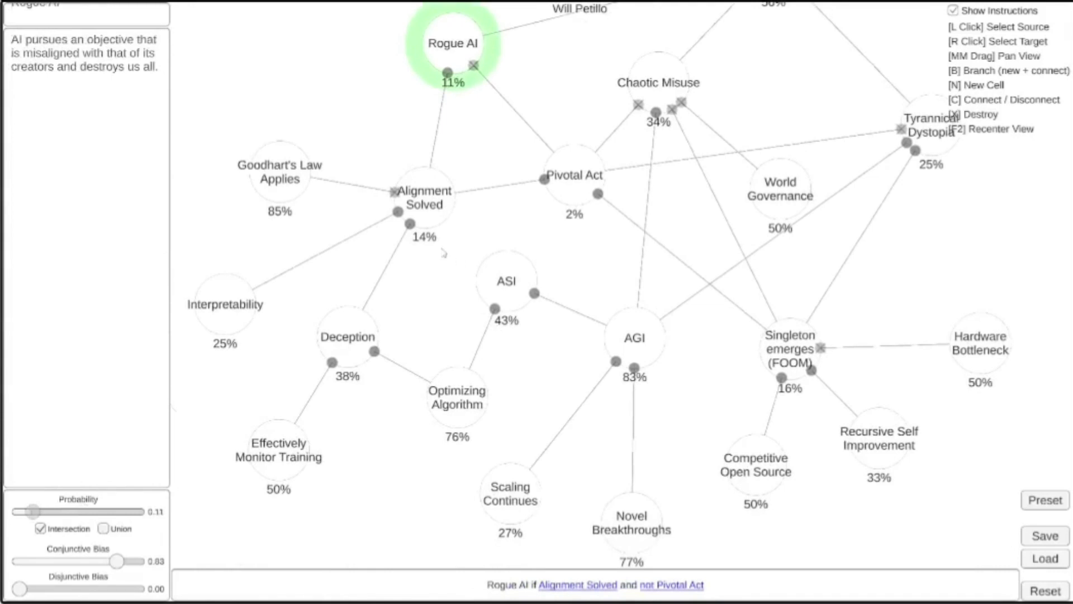
click(429, 217)
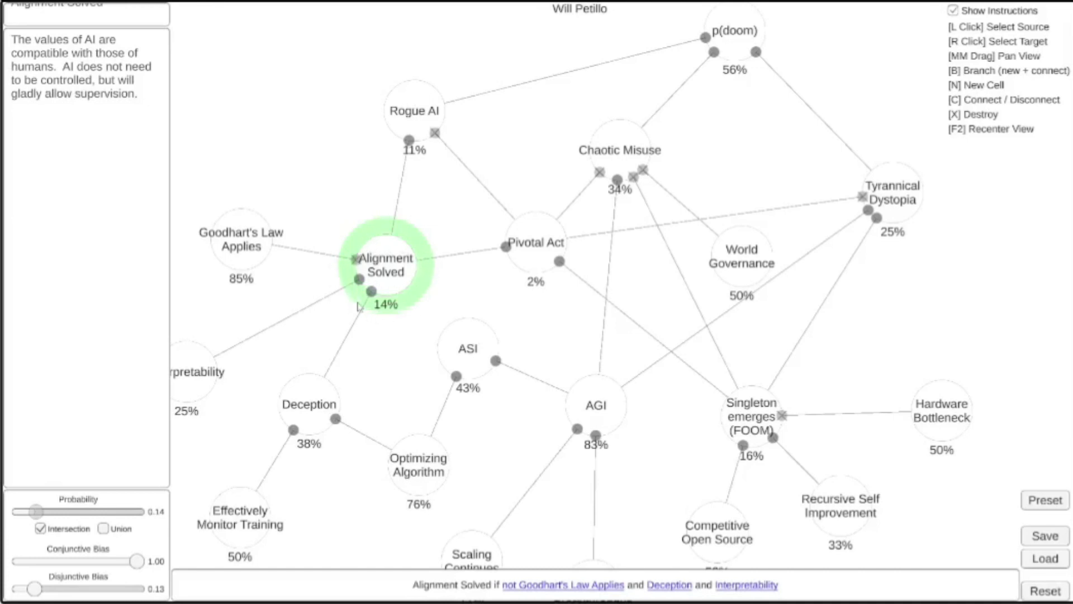
key(F2)
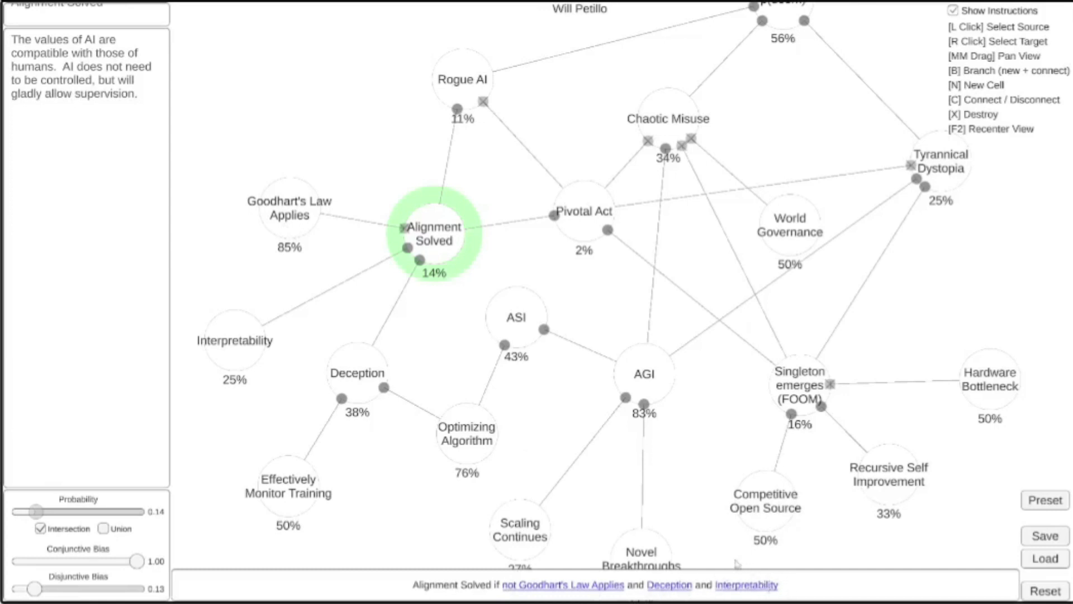
Step: Try a probability of 1.00 for "Goodhart's Law Applies", and restore it to 0.85
click(295, 223)
drag(121, 513, 137, 513)
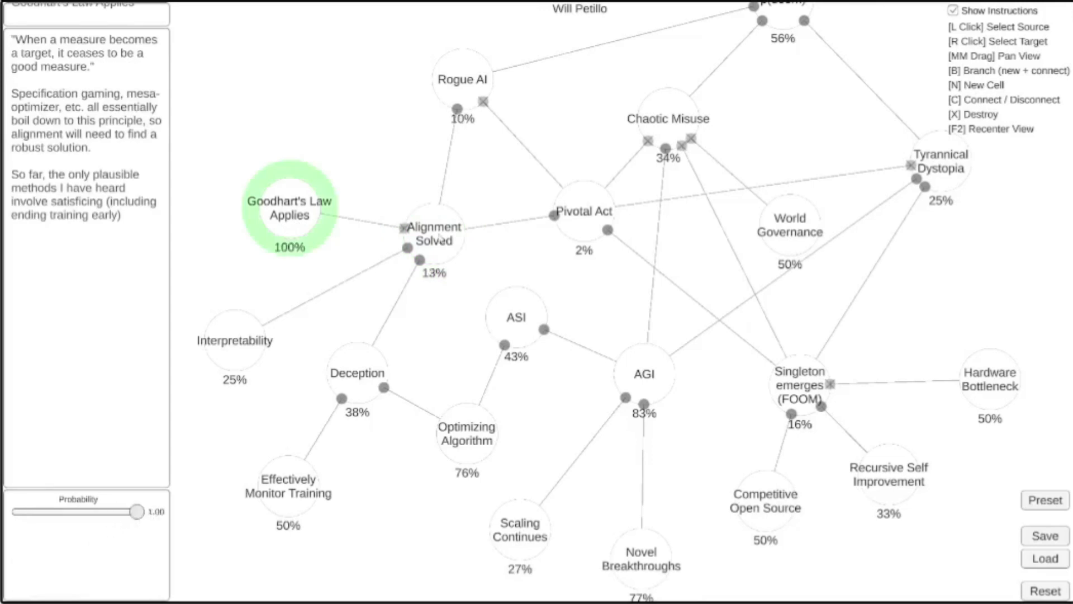
mouse_move(137, 513)
mouse_down()
mouse_move(55, 518)
mouse_move(120, 516)
mouse_up()
Step: Examine the conditions of the Alignment Solved and Chaotic Misuse nodes
click(440, 237)
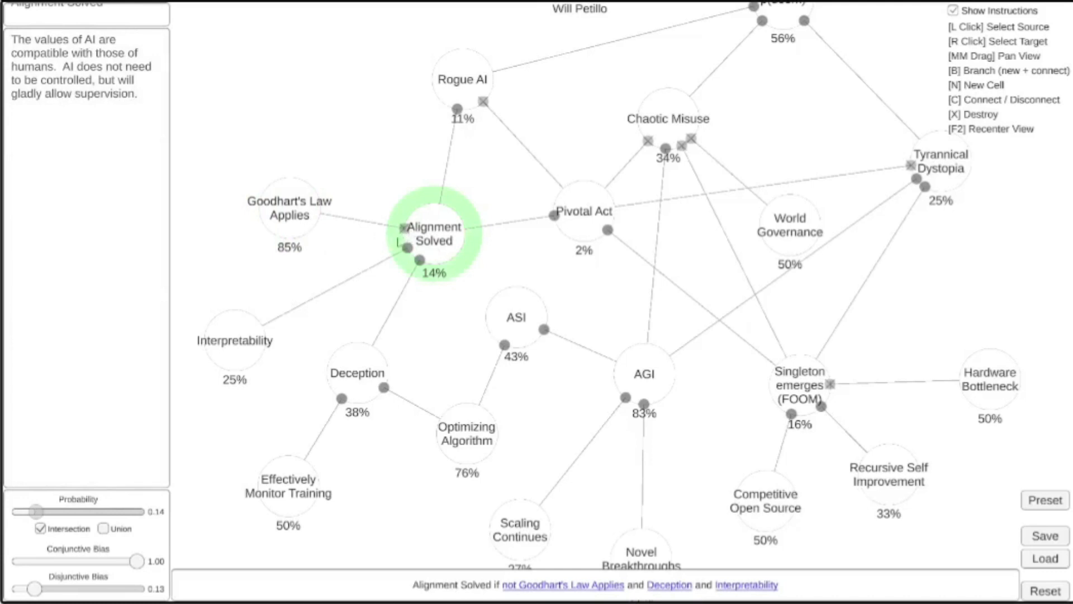
drag(580, 303, 546, 386)
click(637, 195)
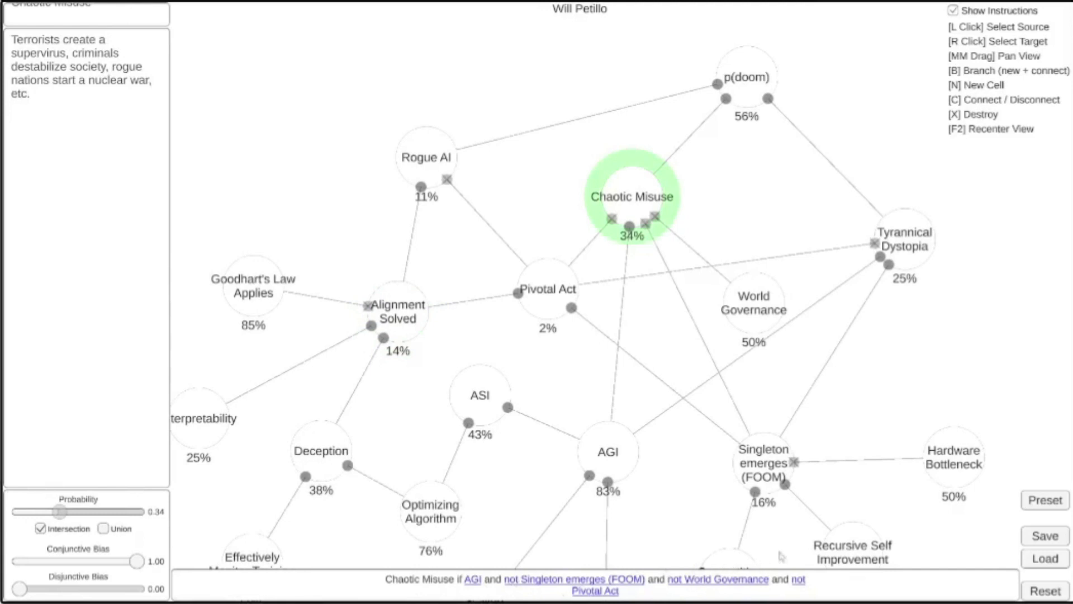
Step: Switch Alignment Solved's Goodhart's Law condition from negated to positive, and back to negated
drag(574, 421, 614, 399)
click(446, 308)
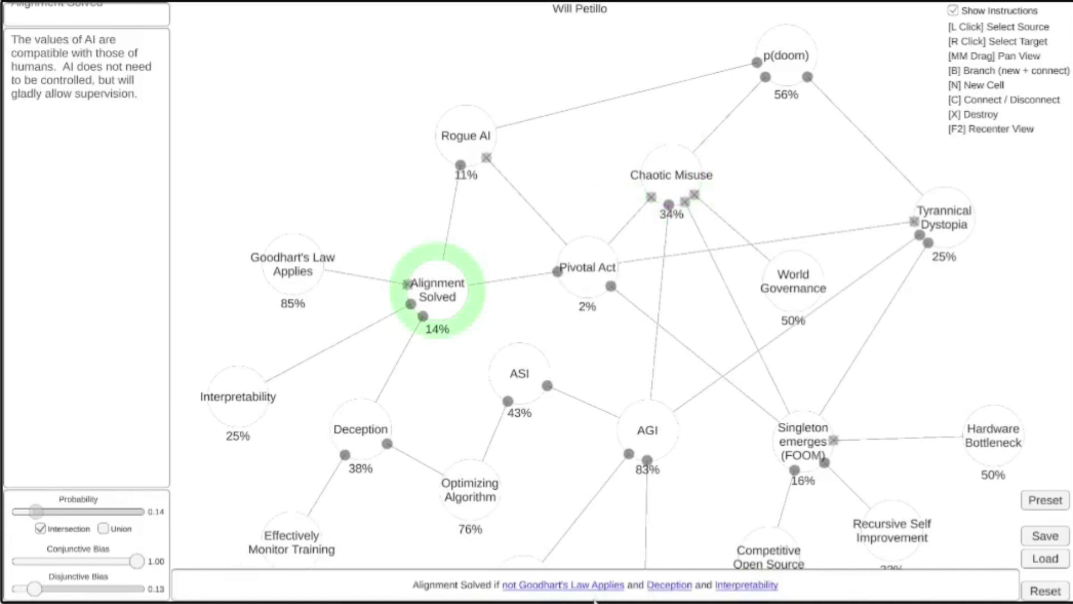
click(558, 588)
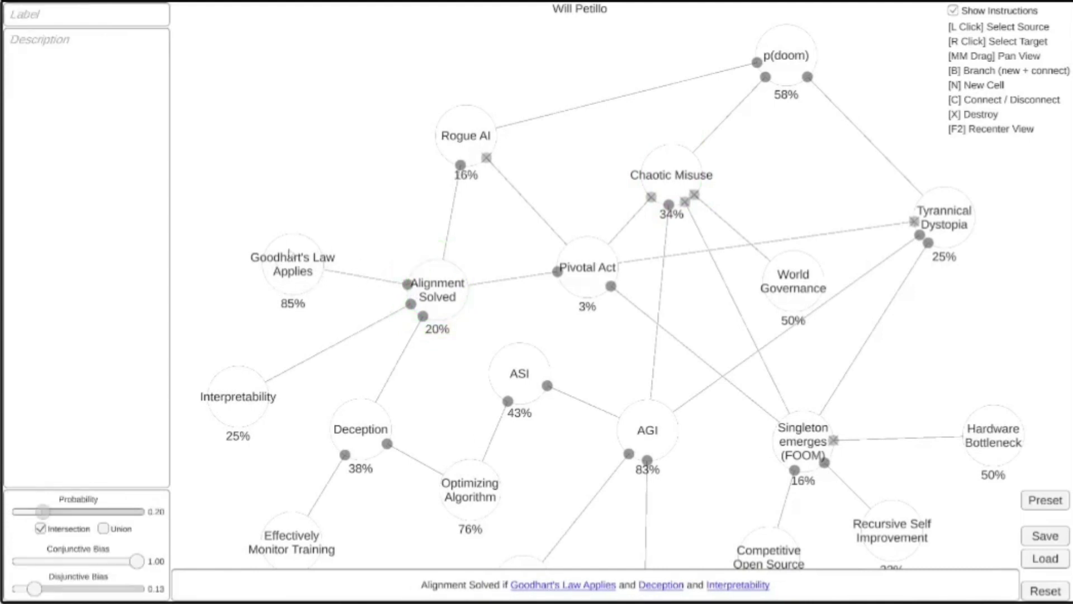
click(547, 588)
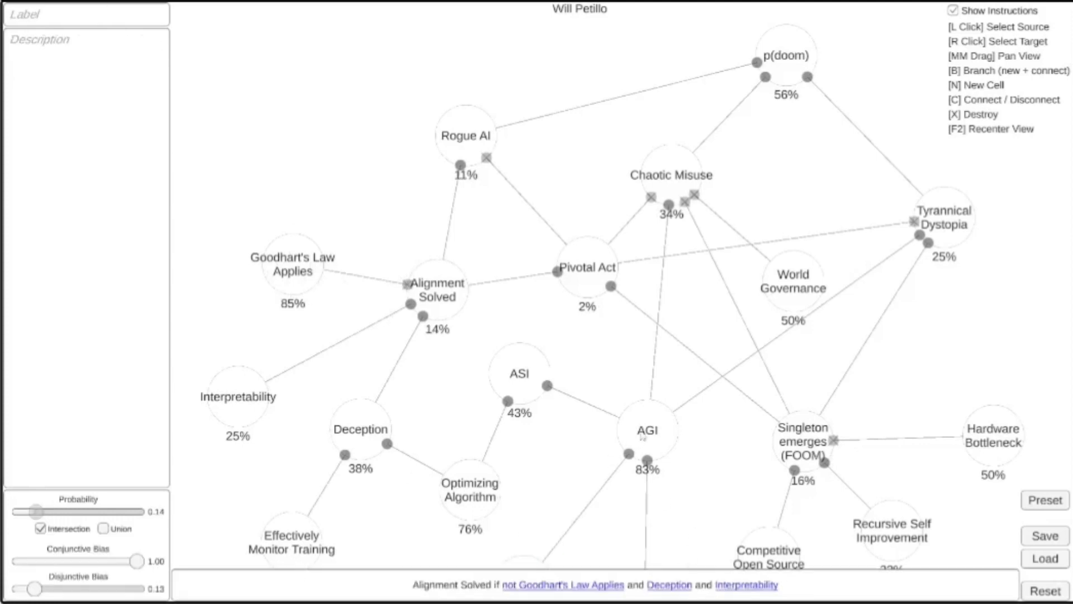
Step: Inspect the AGI node and its Novel Breakthroughs condition, and move the Scaling Continues node up closer to AGI
click(643, 438)
drag(727, 453, 631, 382)
click(575, 354)
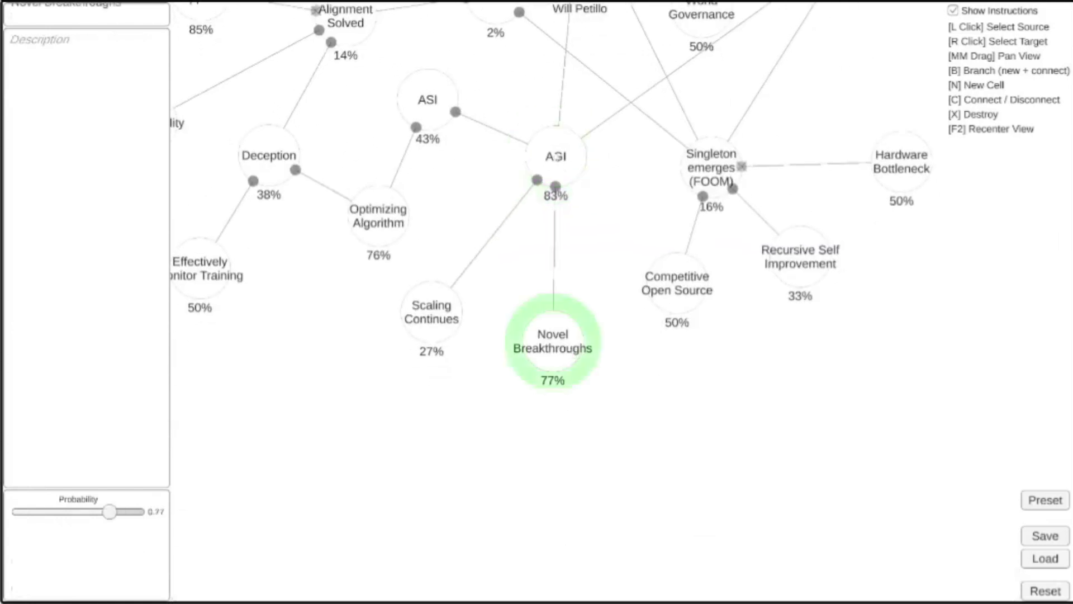
click(556, 157)
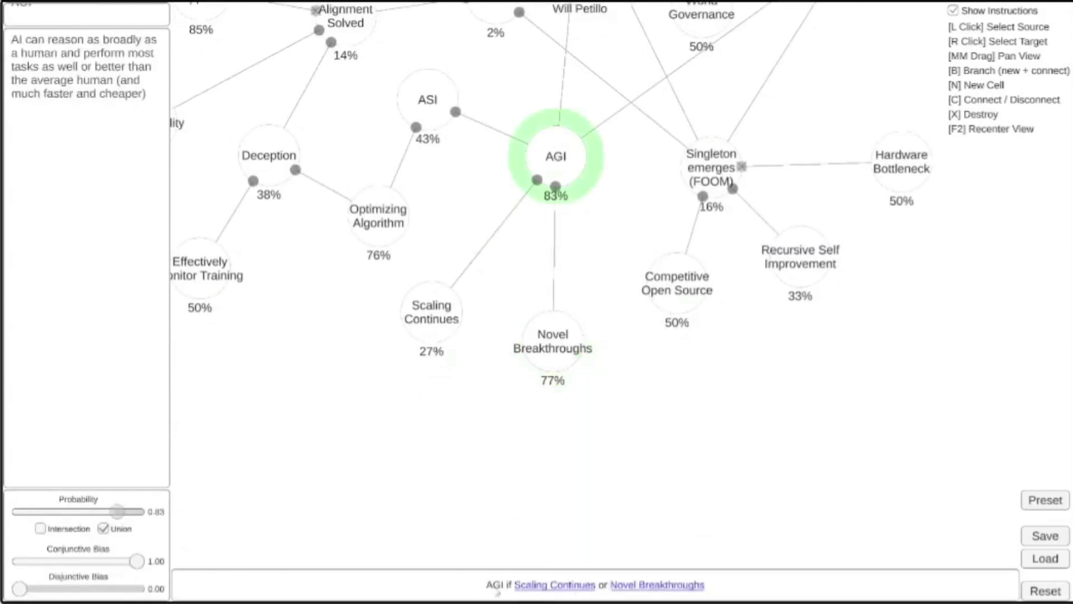
drag(503, 428, 488, 488)
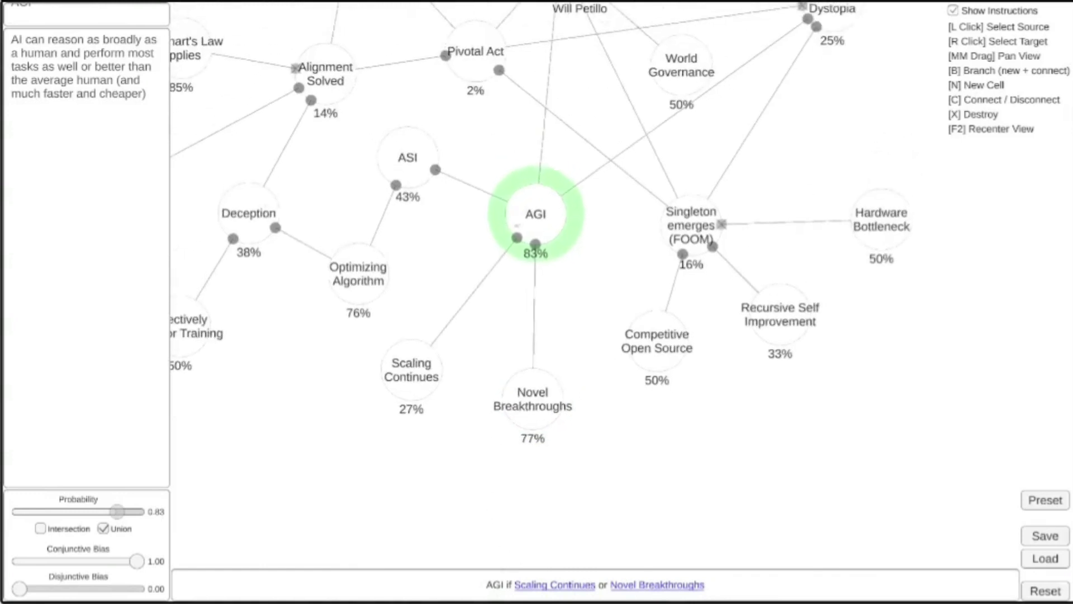
drag(588, 590, 447, 536)
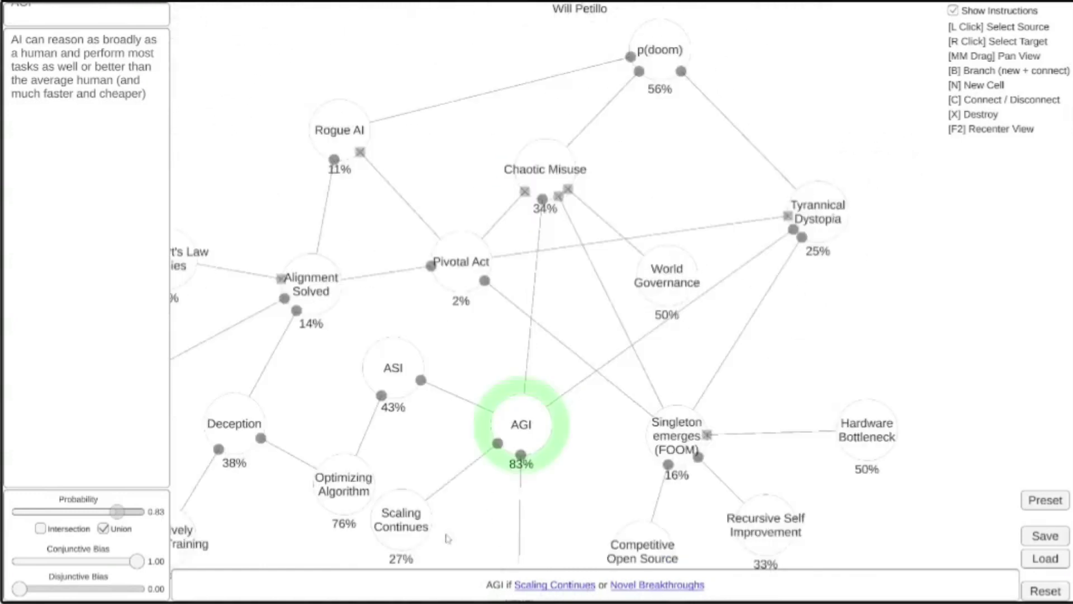
drag(474, 333, 549, 311)
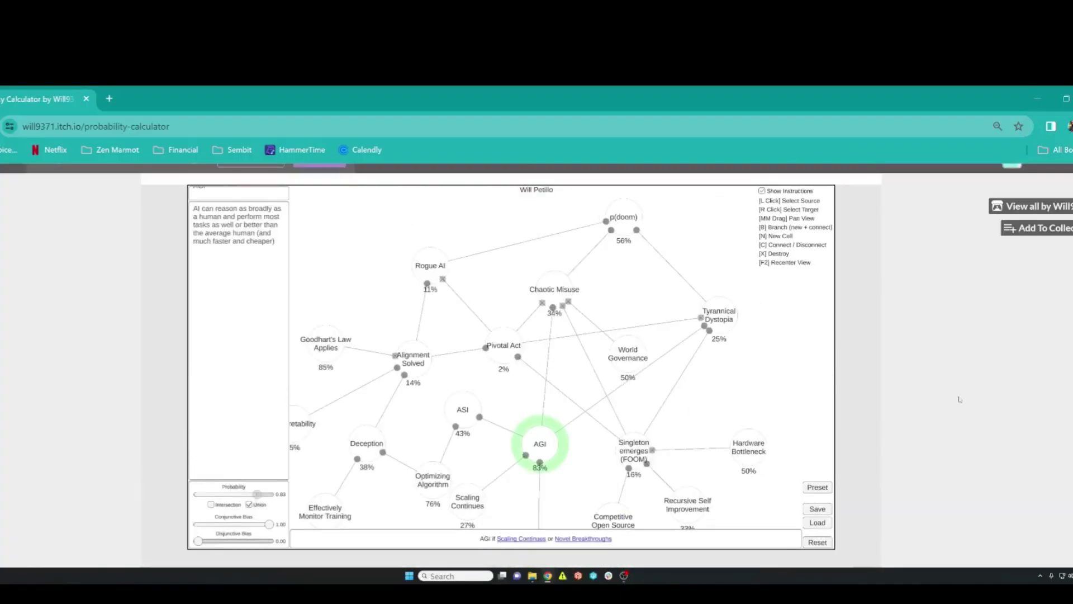
Step: Save the model as a new file named "p(doom)"
key(n)
click(510, 375)
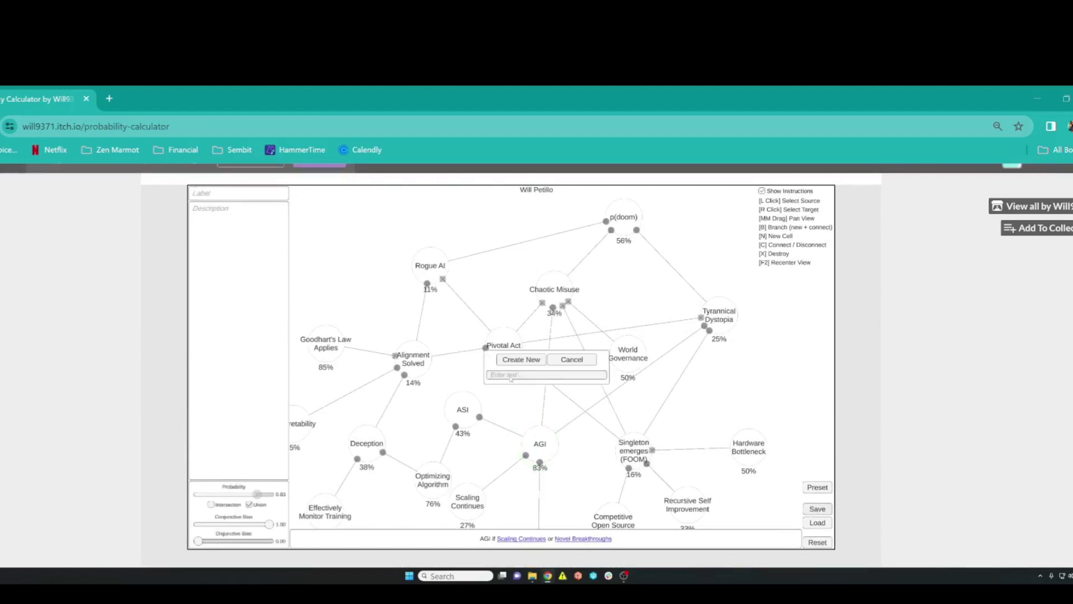
text(p)
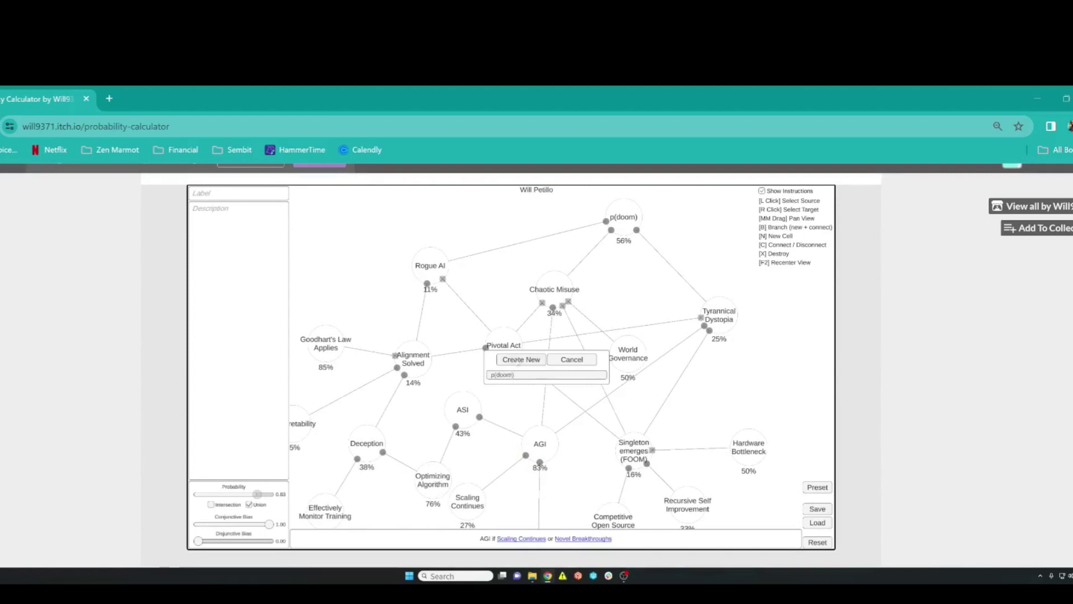
text((doom))
key(Return)
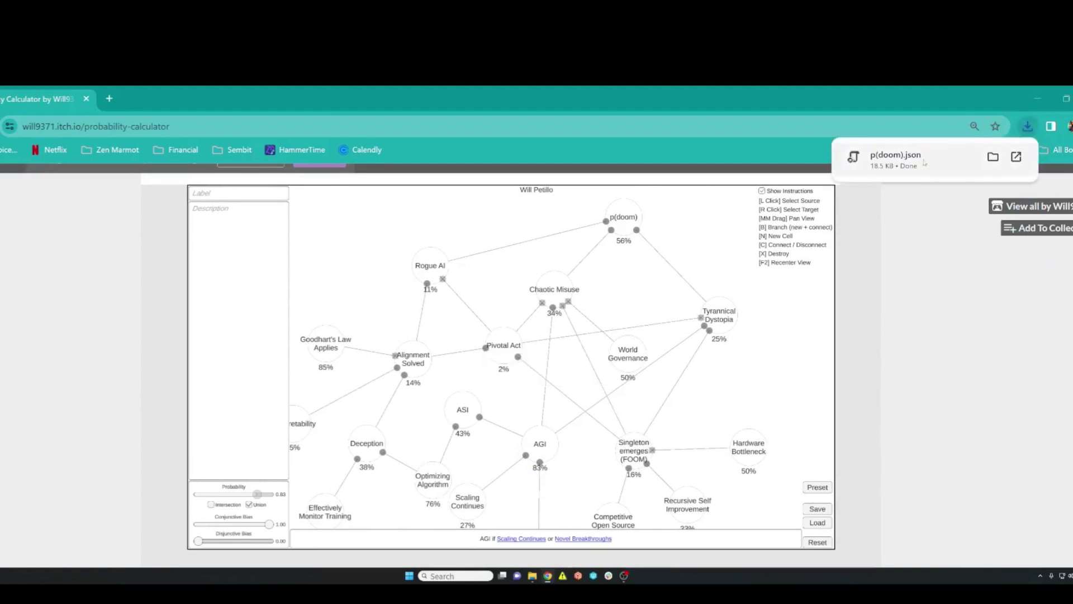
Step: Show the downloaded p(doom).json in its folder in File Explorer, and return to the probability calculator
click(993, 157)
drag(680, 311, 775, 255)
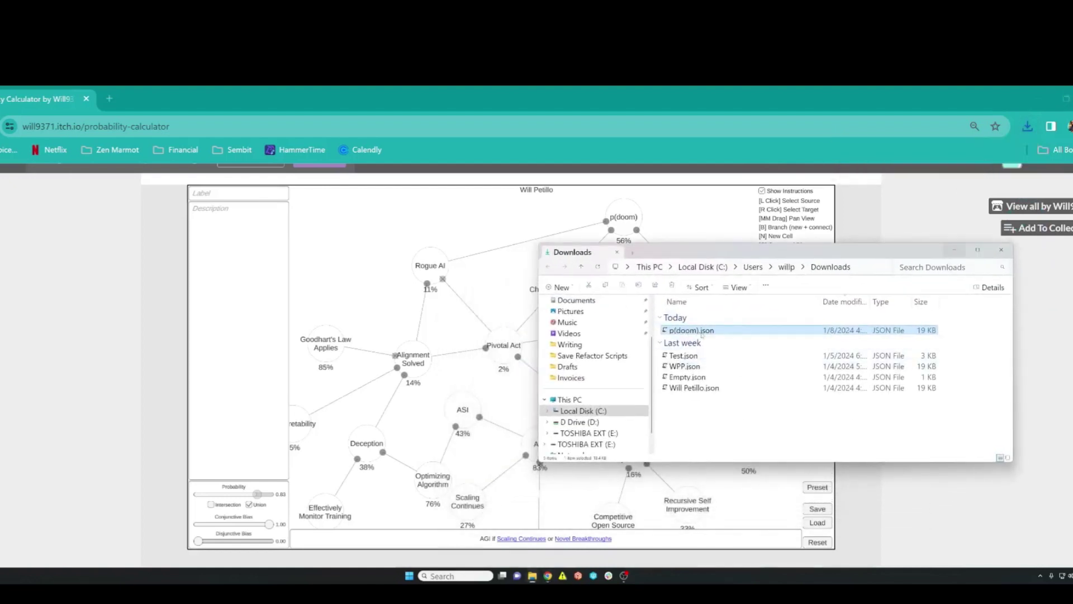
drag(700, 334, 624, 405)
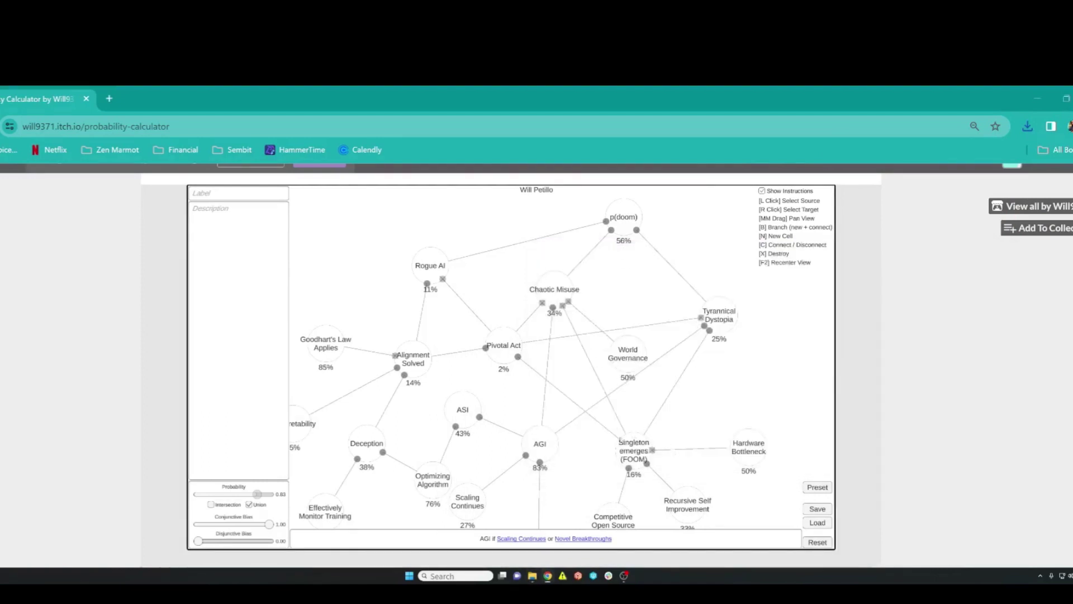
Step: Load the saved model Test.json from the Downloads folder
click(817, 524)
click(538, 390)
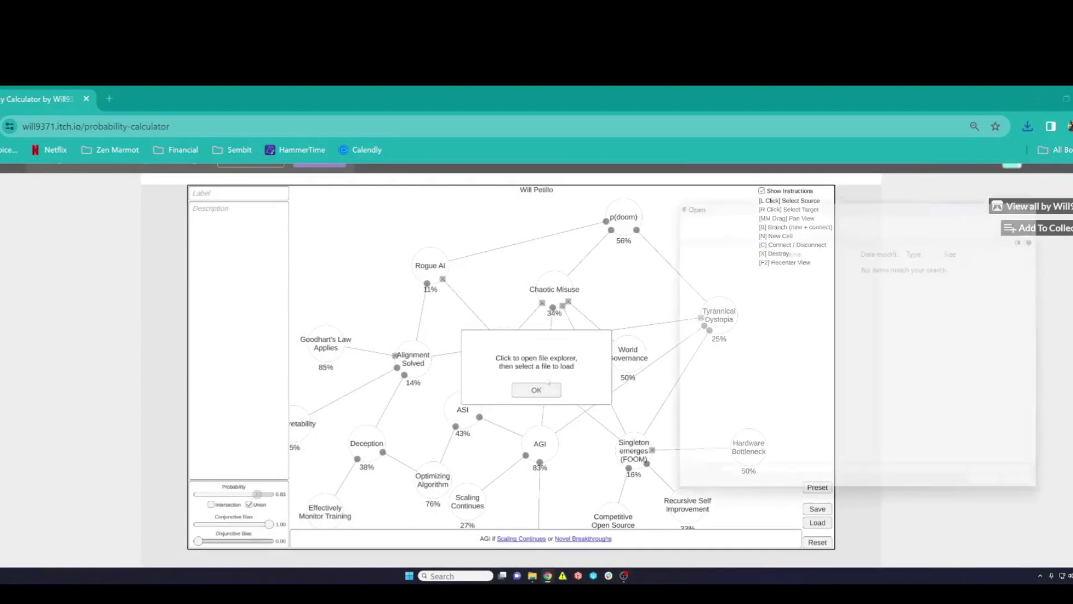
click(693, 292)
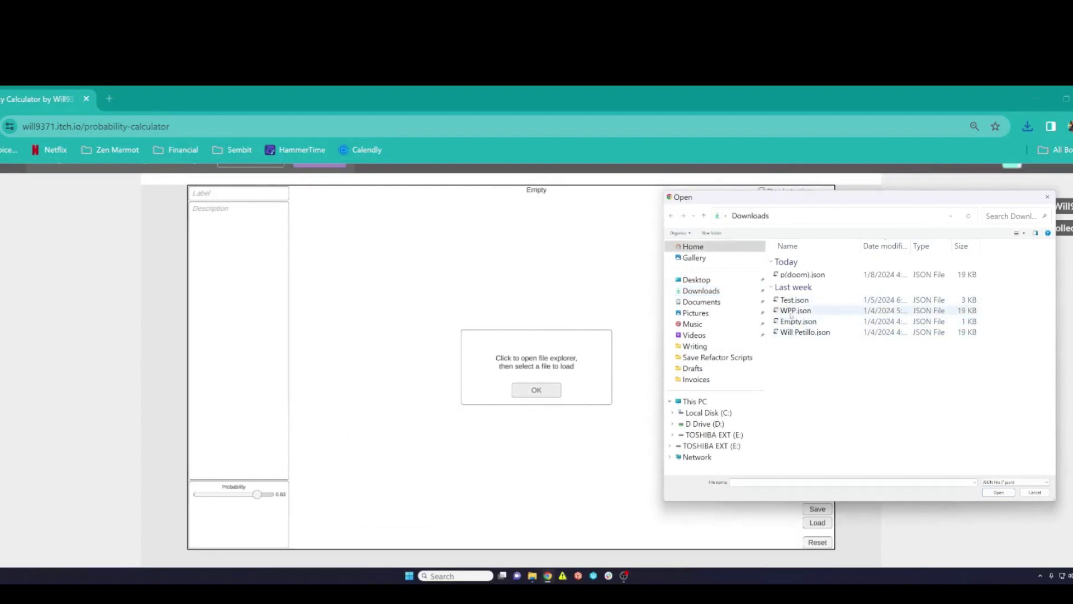
double_click(794, 300)
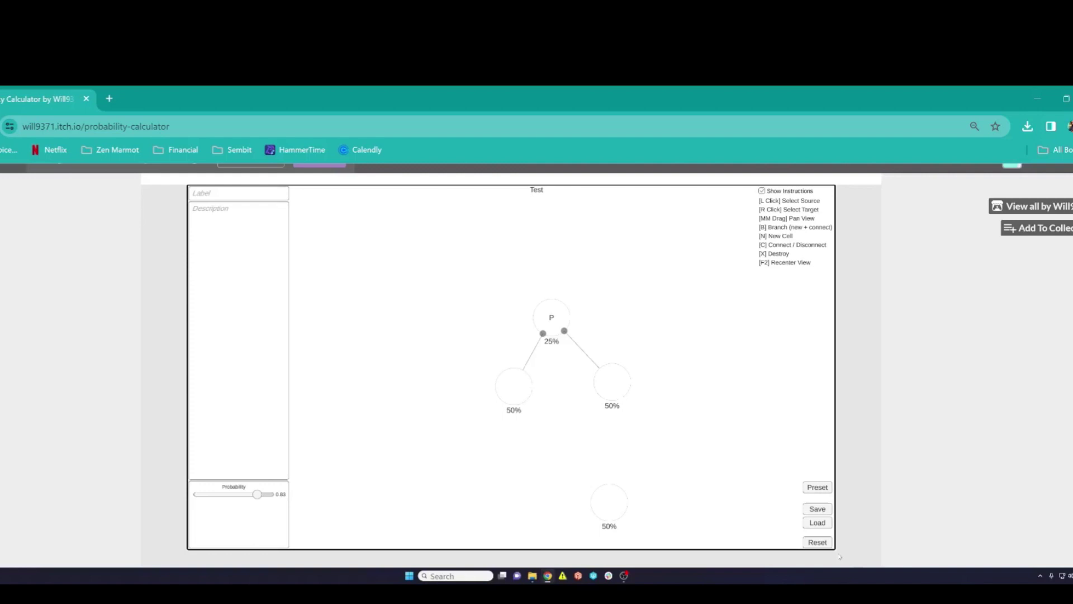
Step: Reset the Test model to a single blank node and bring that node into view
click(817, 542)
click(490, 380)
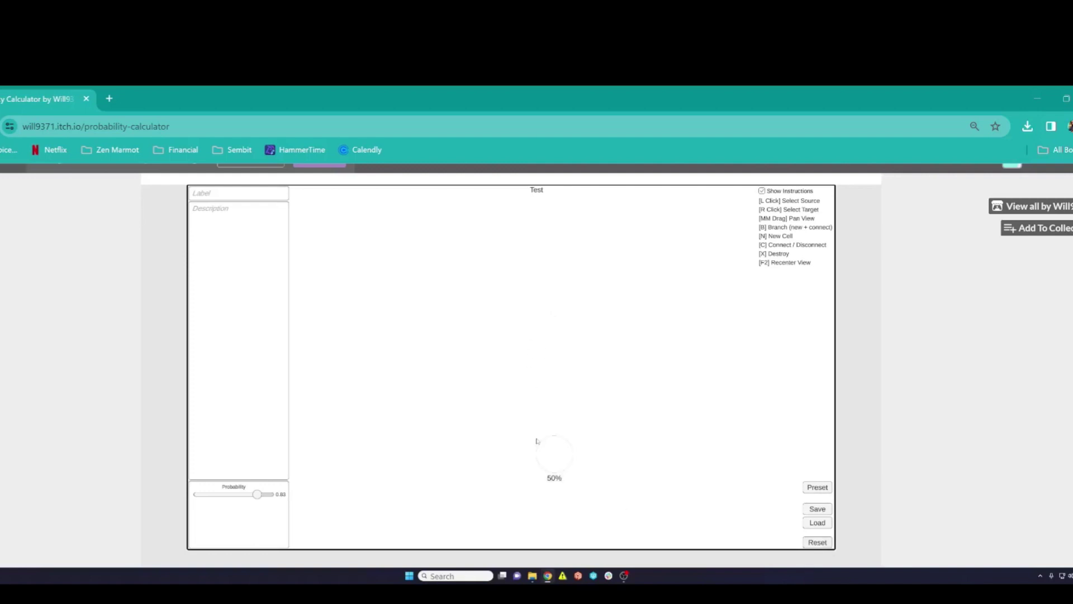
key(F2)
drag(667, 438, 368, 374)
Step: Load the preselected author preset and recenter the view on its p(doom) model
click(817, 487)
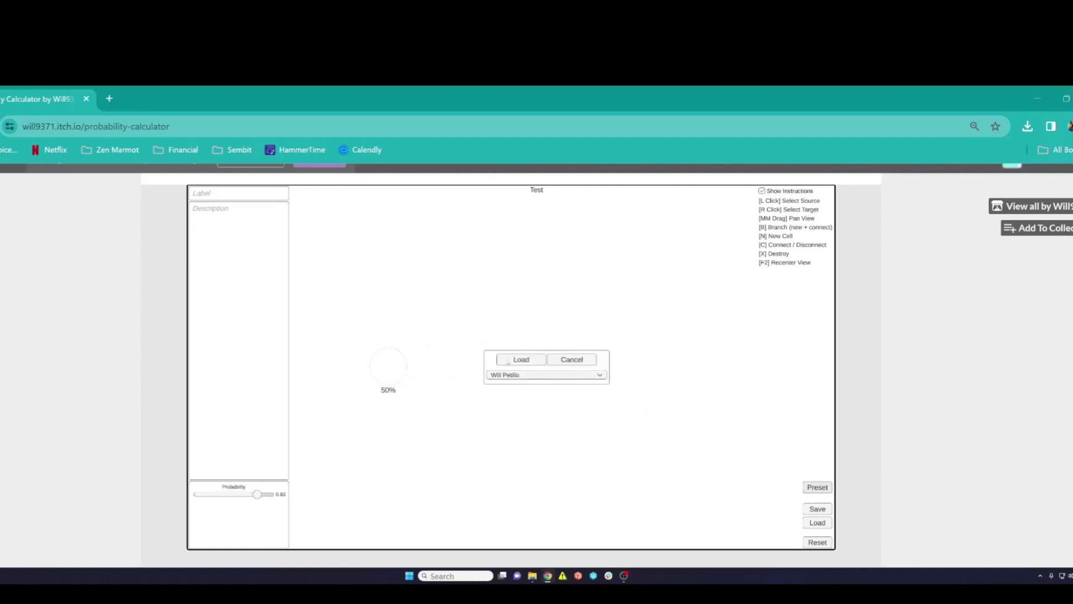
click(520, 361)
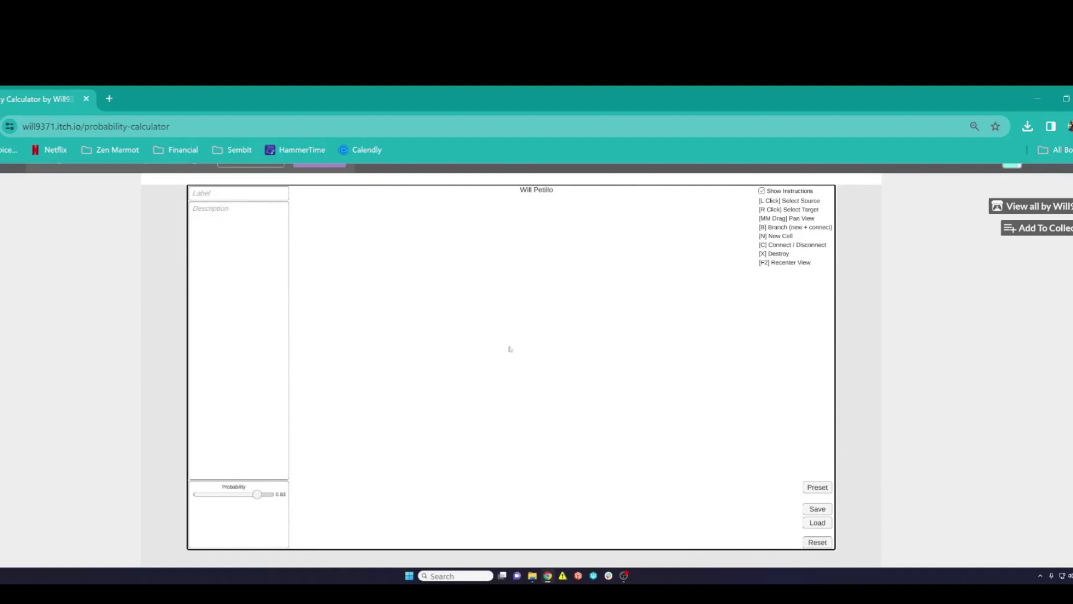
key(F2)
scroll(541, 424, up, 1)
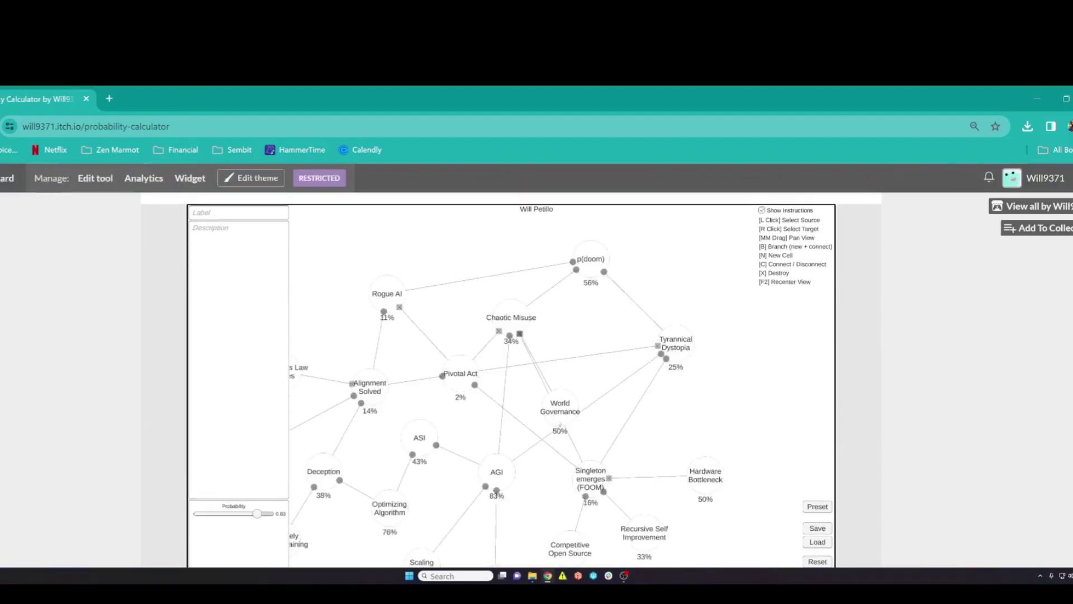
Step: Inspect the Pivotal Act node, and move World Governance up beside Chaotic Misuse, clear of the crossing links
click(452, 380)
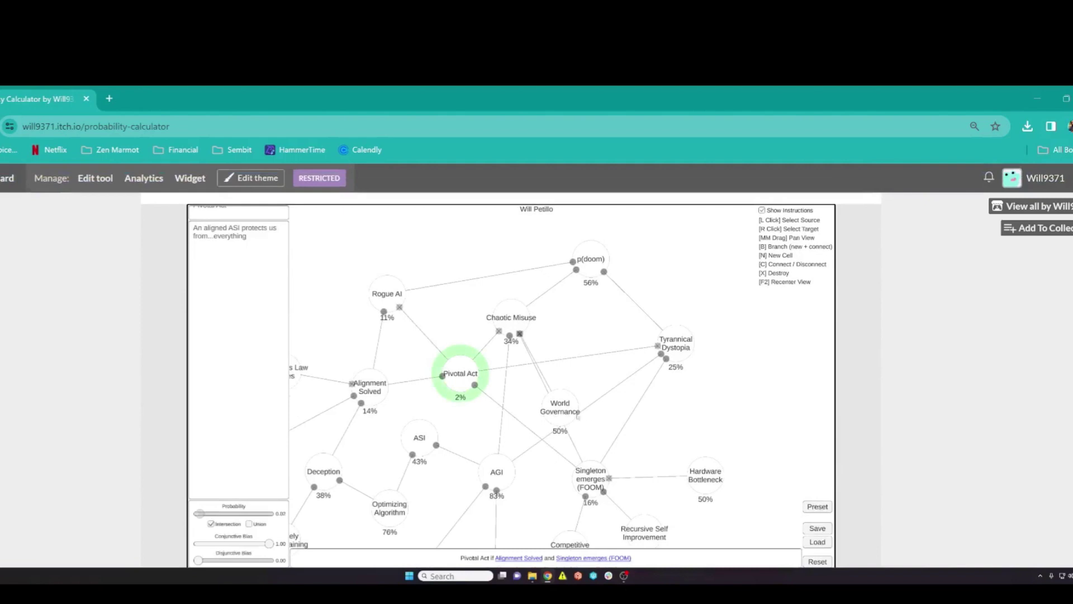
scroll(884, 435, down, 5)
click(867, 287)
drag(557, 287, 576, 216)
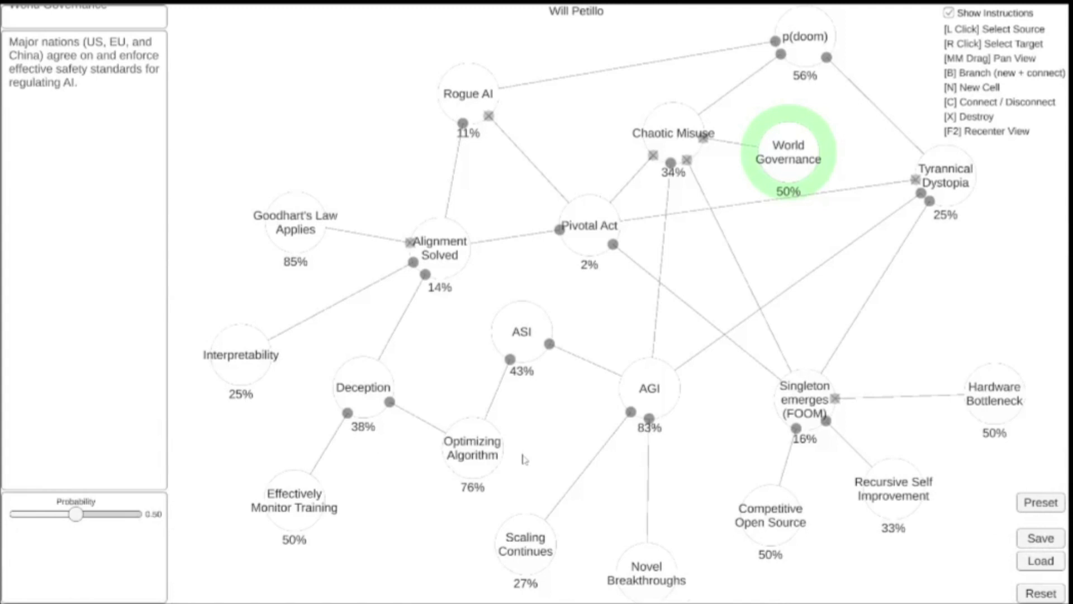
Step: Shift the Chaotic Misuse and World Governance nodes slightly up and to the left, keeping them side by side
drag(681, 326, 637, 432)
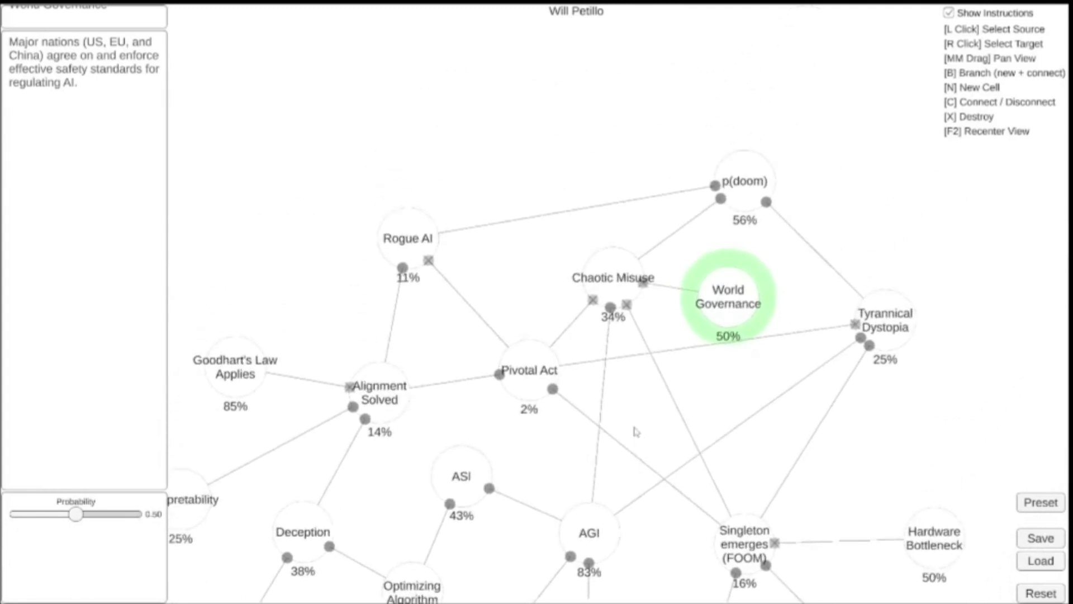
drag(625, 288, 599, 276)
drag(728, 306, 709, 295)
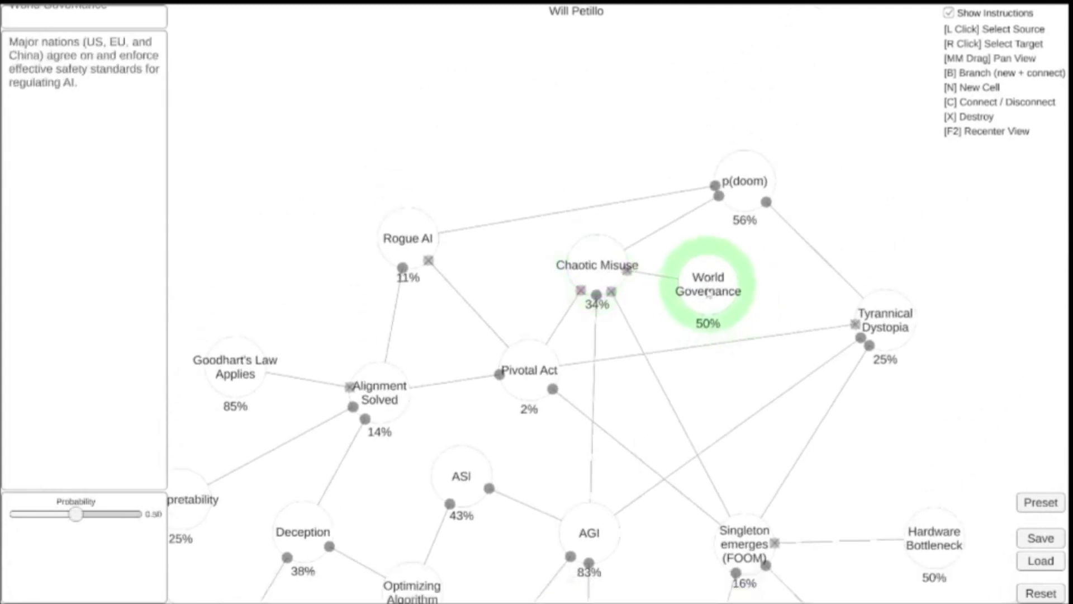
drag(691, 503, 704, 438)
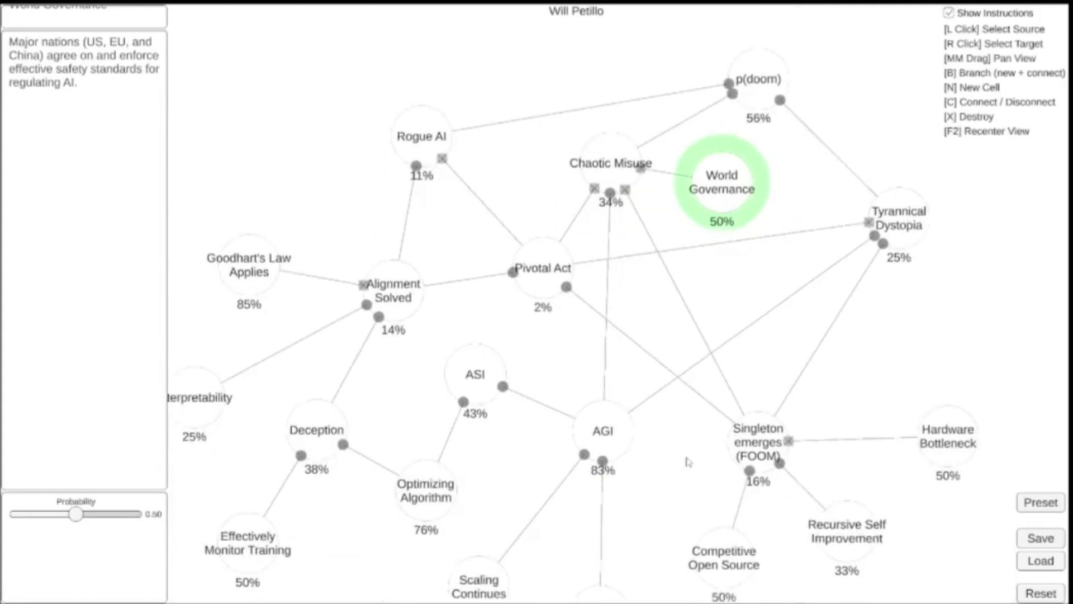
key(F2)
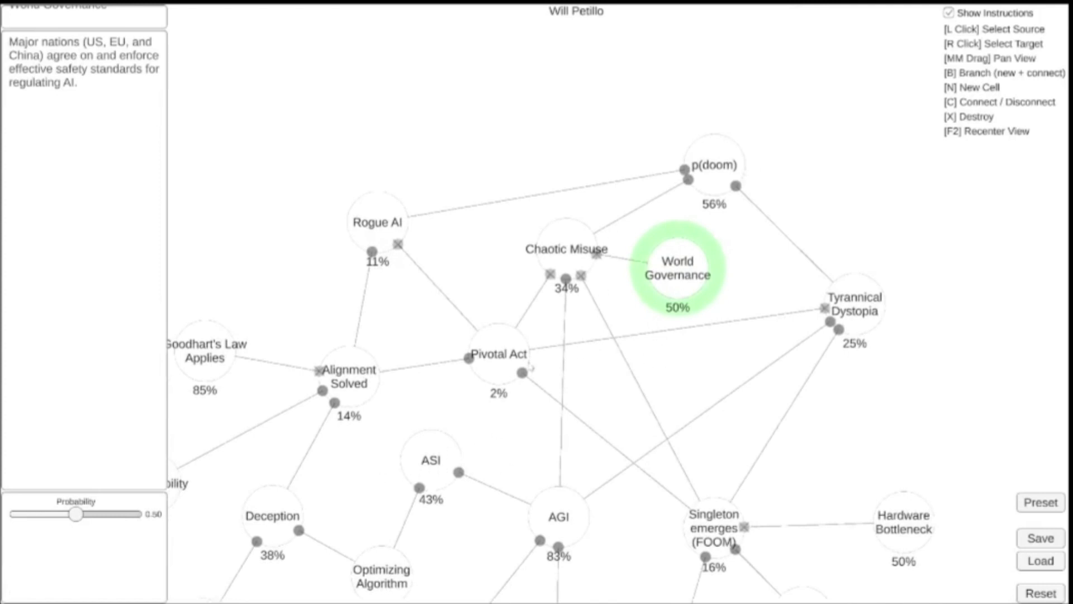
key(F2)
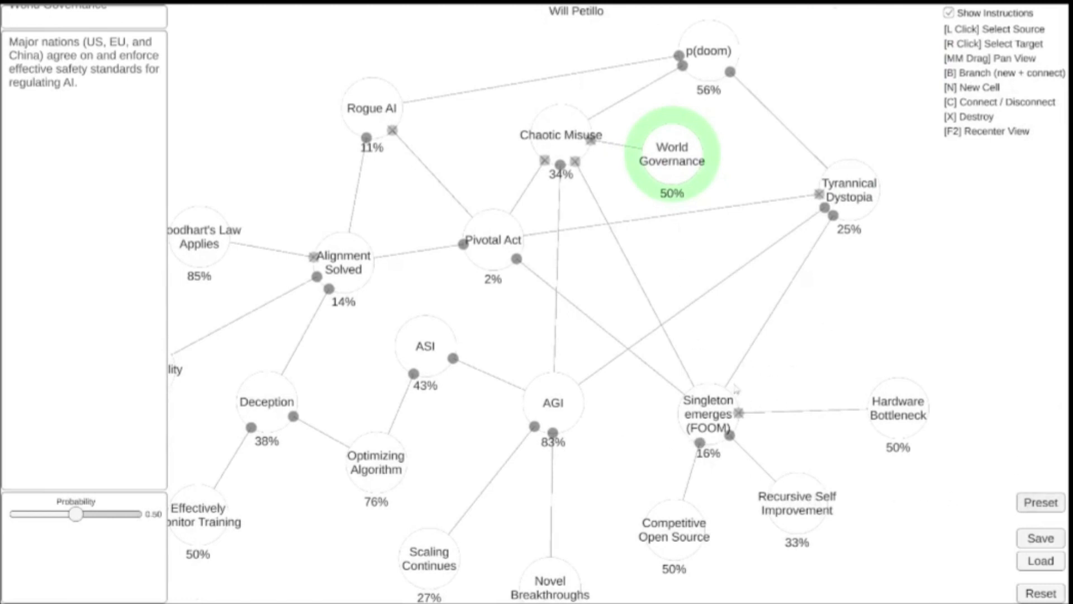
drag(504, 326, 560, 370)
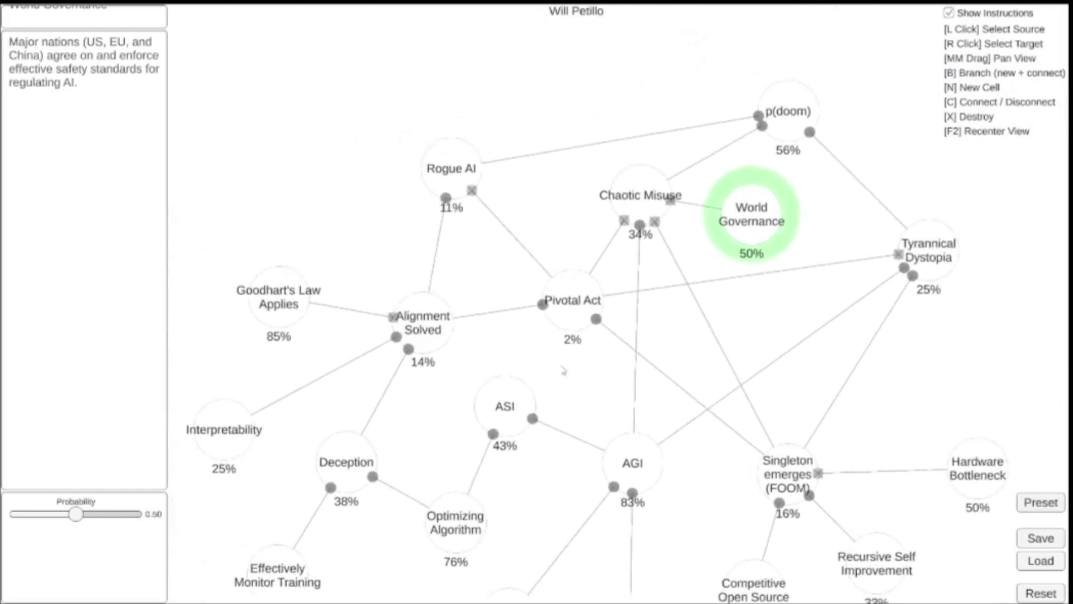
scroll(563, 370, down, 6)
scroll(657, 245, up, 6)
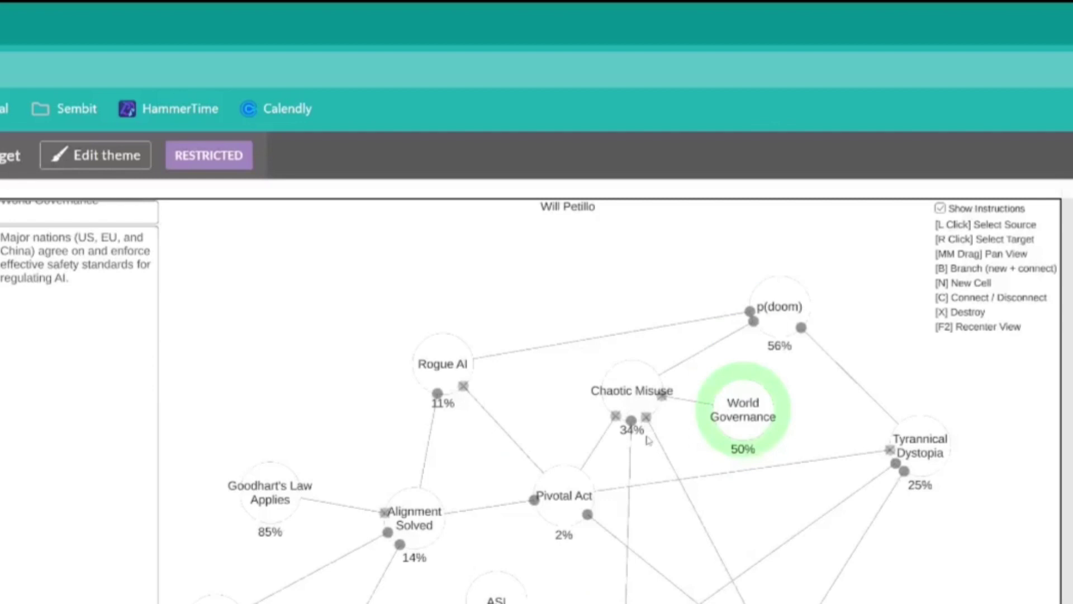
scroll(648, 440, down, 2)
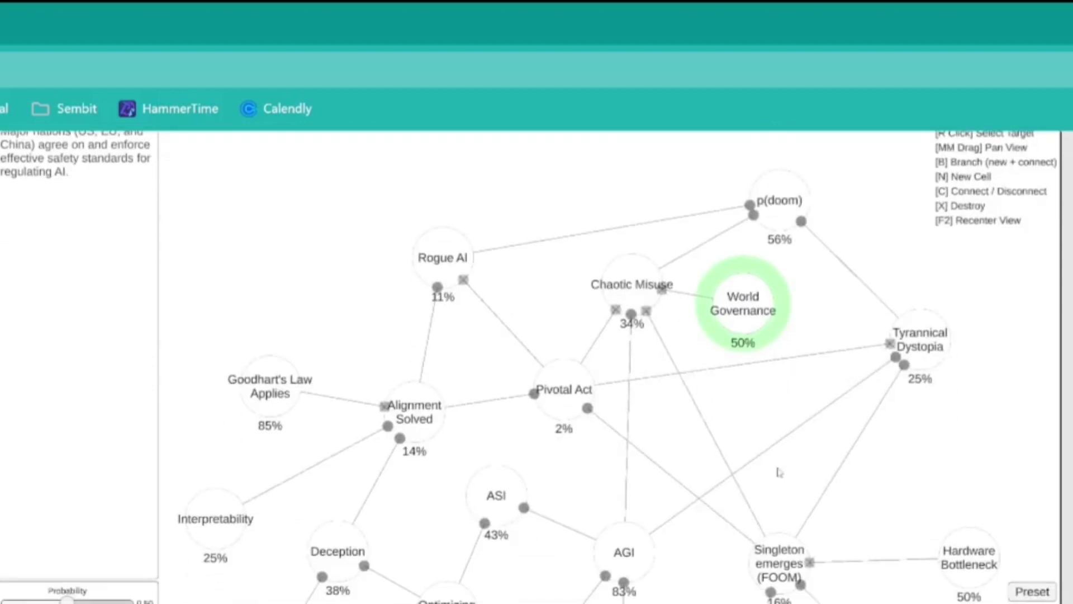
Step: Move the p(doom) node up and to the left, well above Chaotic Misuse and World Governance
scroll(648, 369, up, 1)
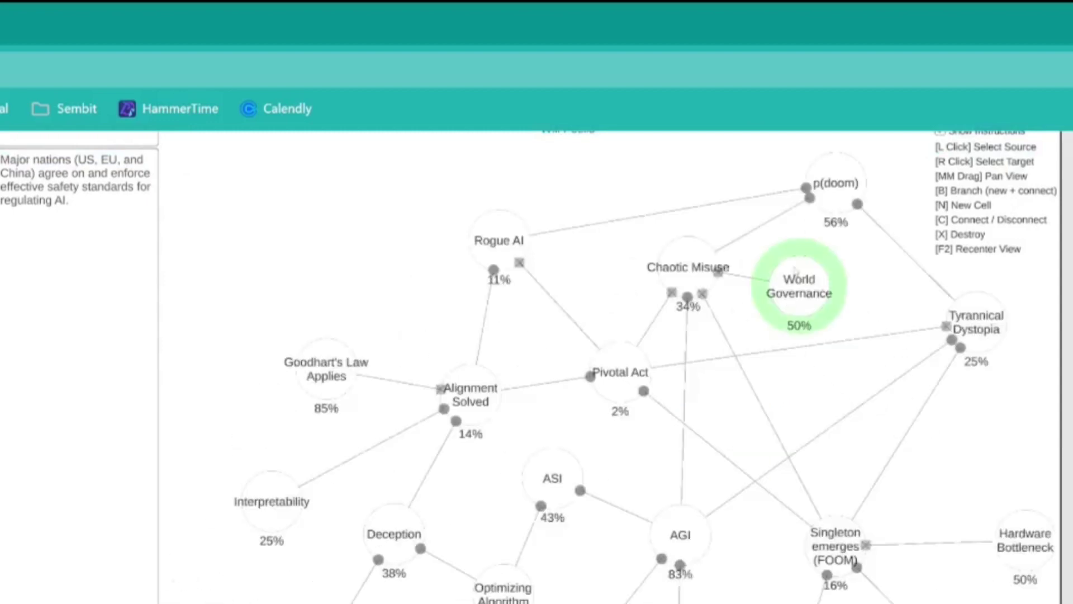
click(837, 197)
drag(837, 196, 754, 318)
Step: Inspect the Recursive Self Improvement, Singleton emerges (FOOM), Novel Breakthroughs, Effectively Monitor Training, Interpretability and Goodhart's Law Applies nodes, and return to the overview
scroll(367, 452, down, 4)
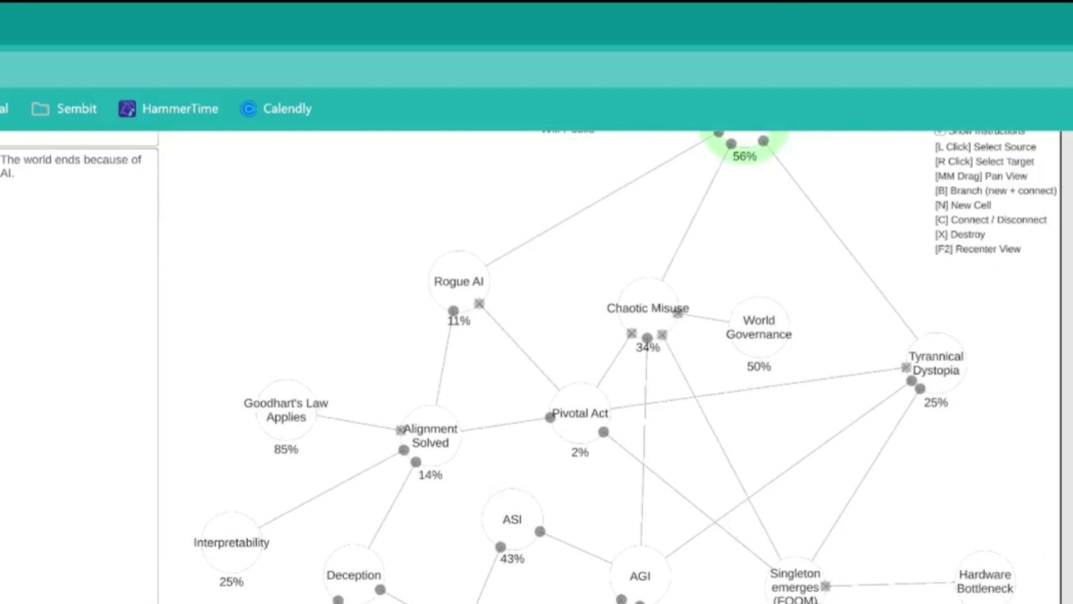
scroll(495, 500, down, 4)
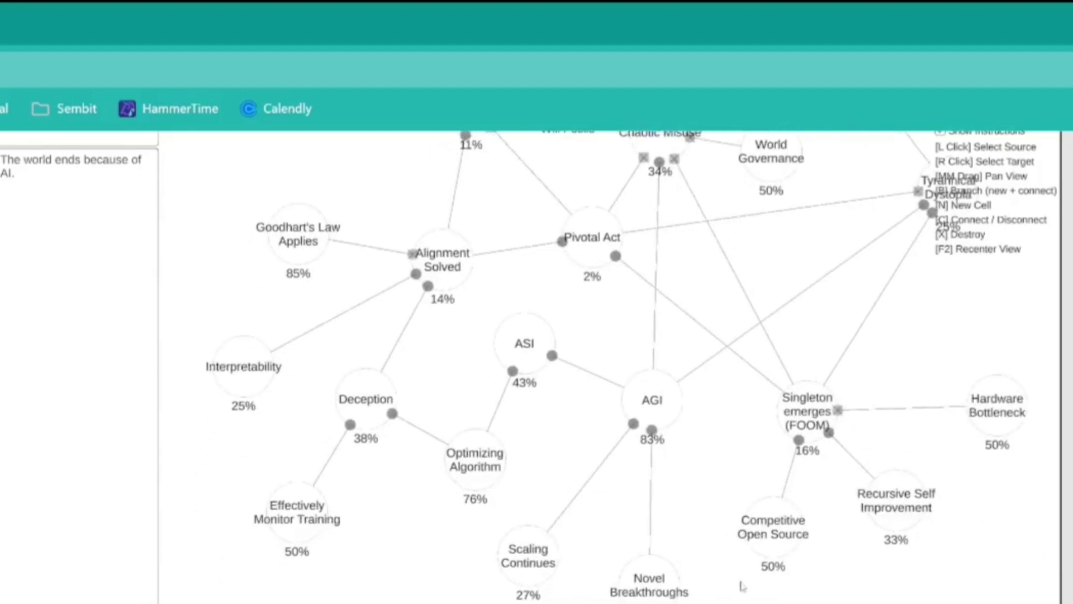
click(877, 514)
click(808, 414)
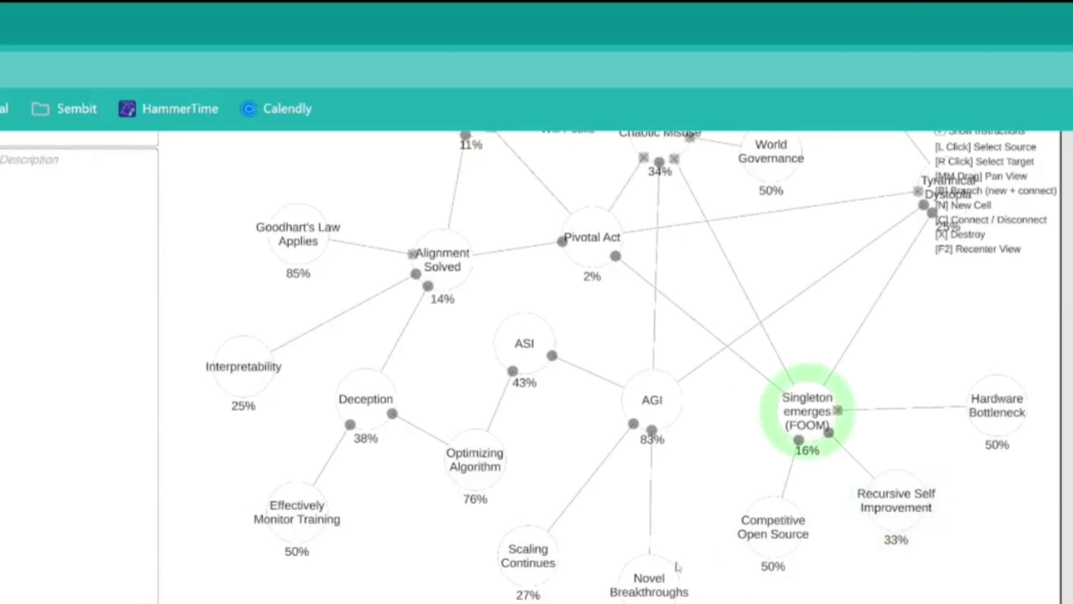
click(624, 597)
click(287, 507)
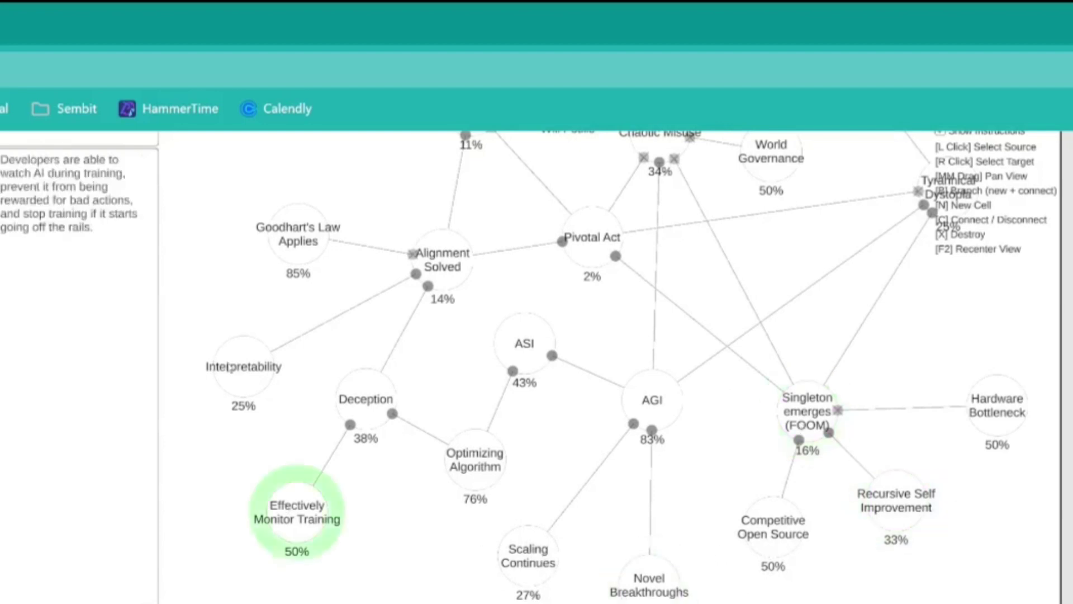
click(231, 367)
click(297, 234)
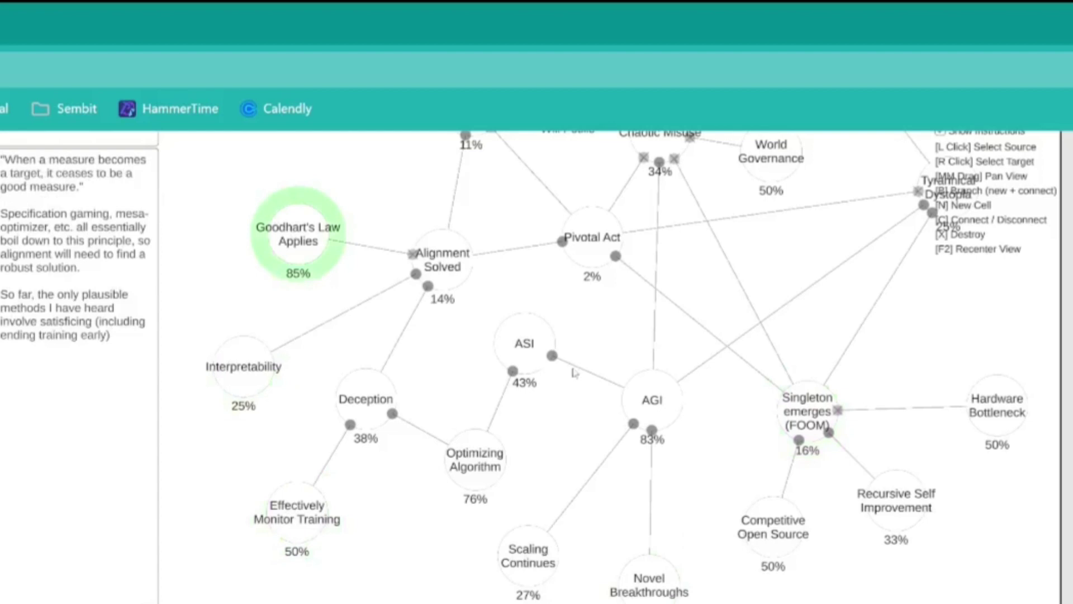
key(F2)
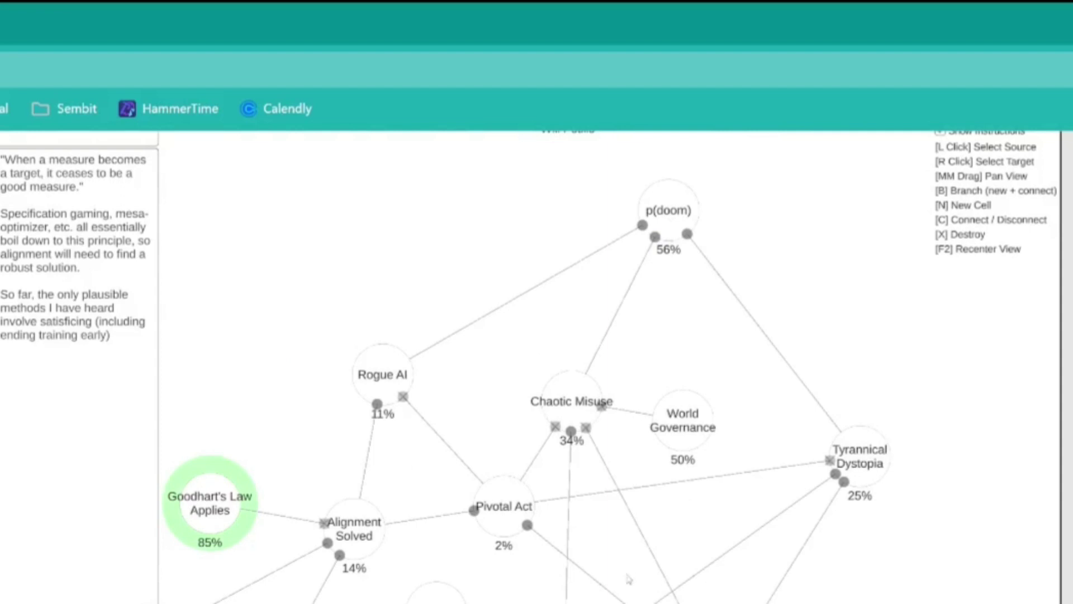
drag(503, 358, 539, 359)
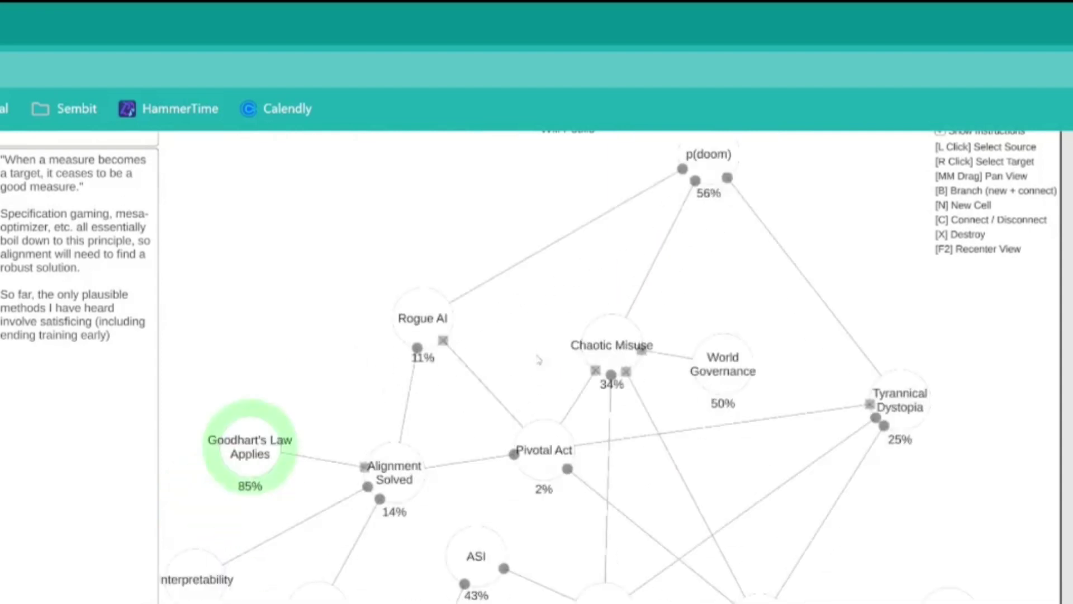